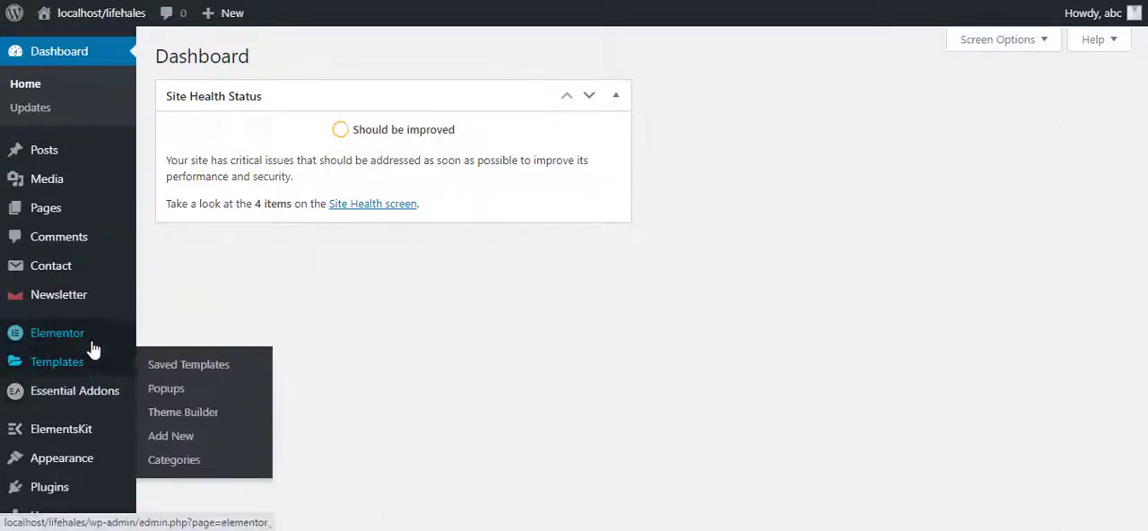
Create a new Elementor template of type Popup named "First Popup".
mouse_move(101, 373)
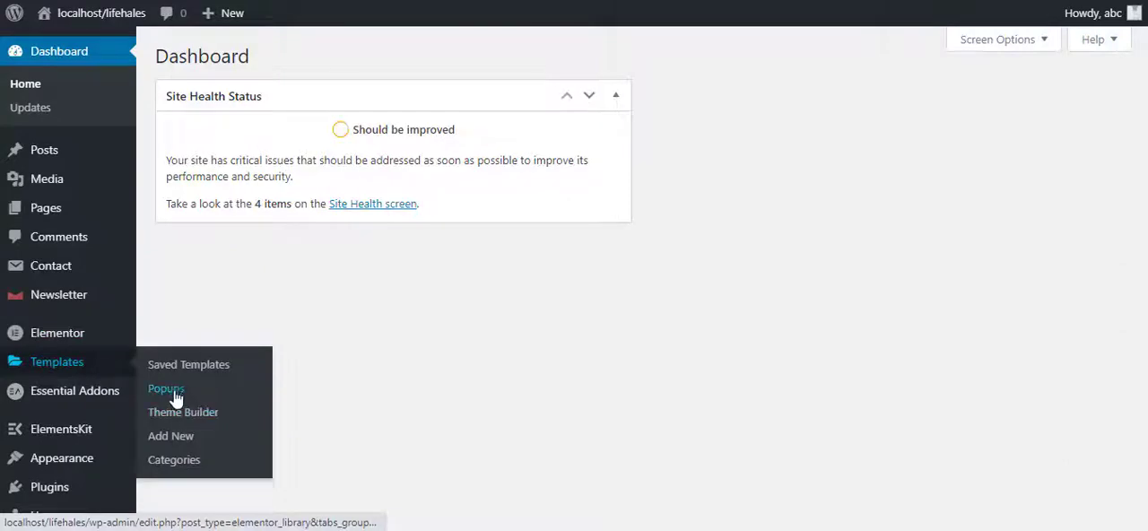
left_click(176, 394)
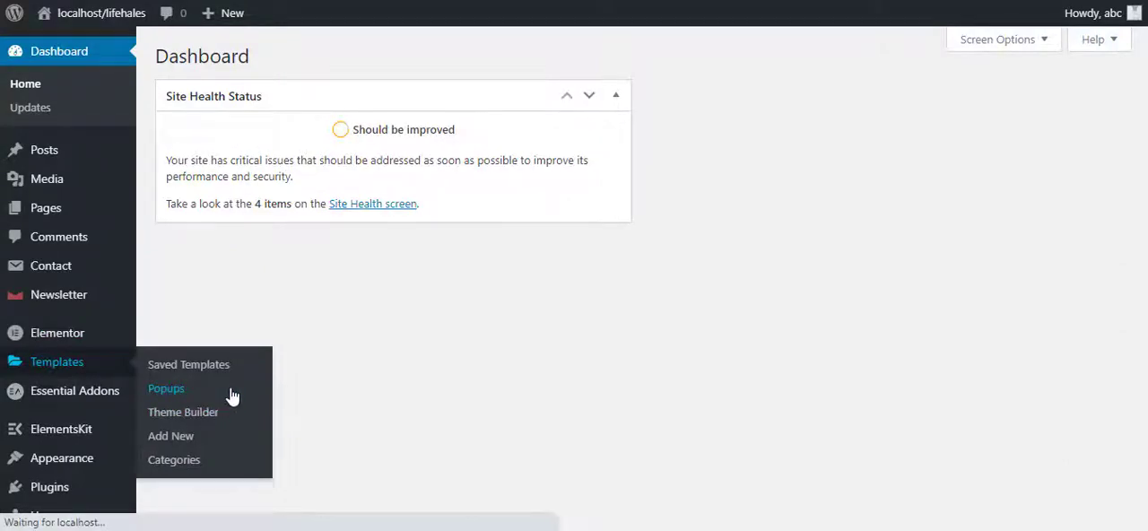
left_click(630, 352)
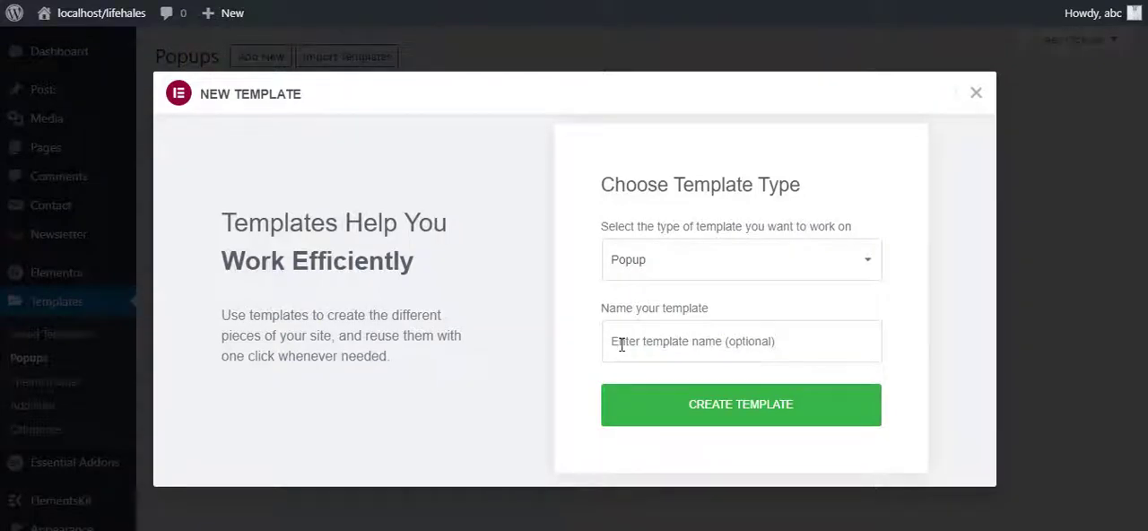
left_click(676, 332)
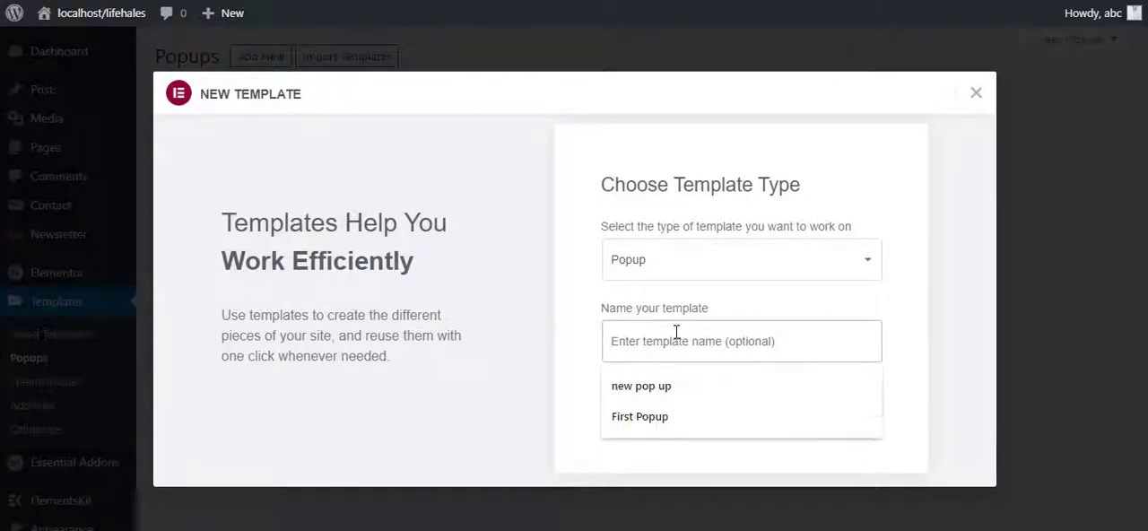
type("First")
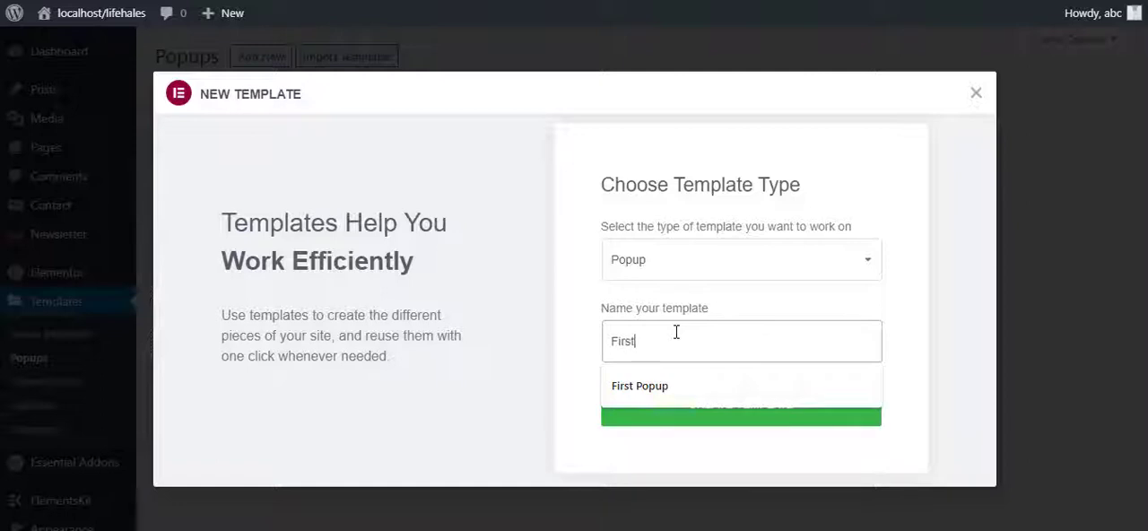
key("Down")
key("Return")
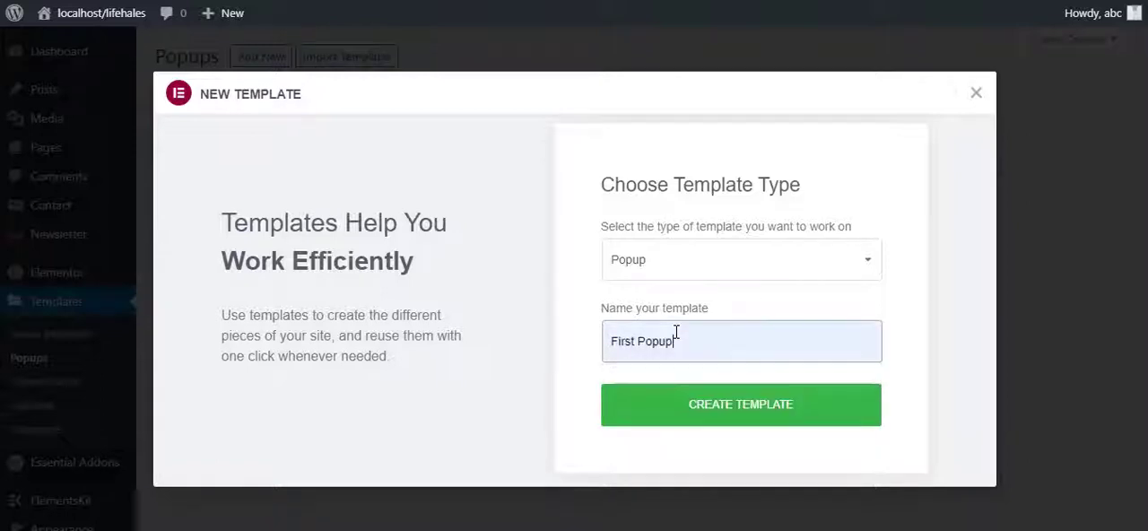
left_click(713, 414)
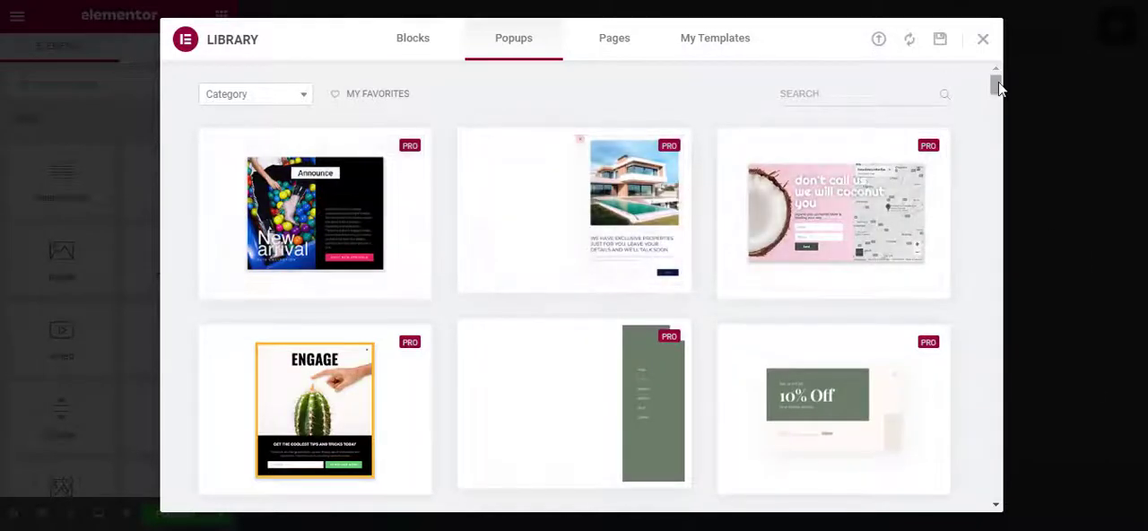
Browse the library's popup templates and preview the yellow "Don't Miss It! 15% OFF" design.
left_click_drag(996, 84, 999, 353)
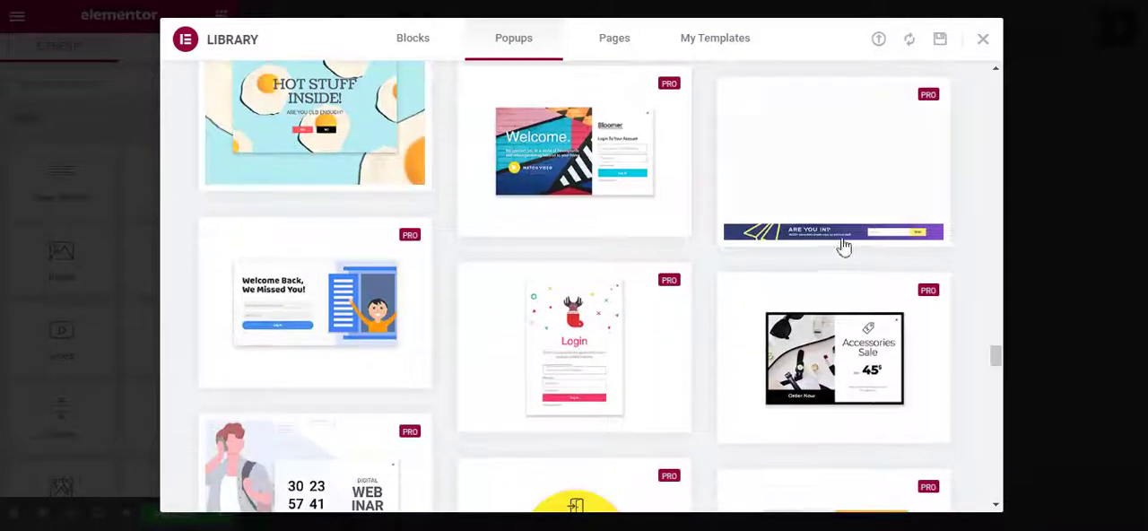
scroll(376, 269, "down", 1)
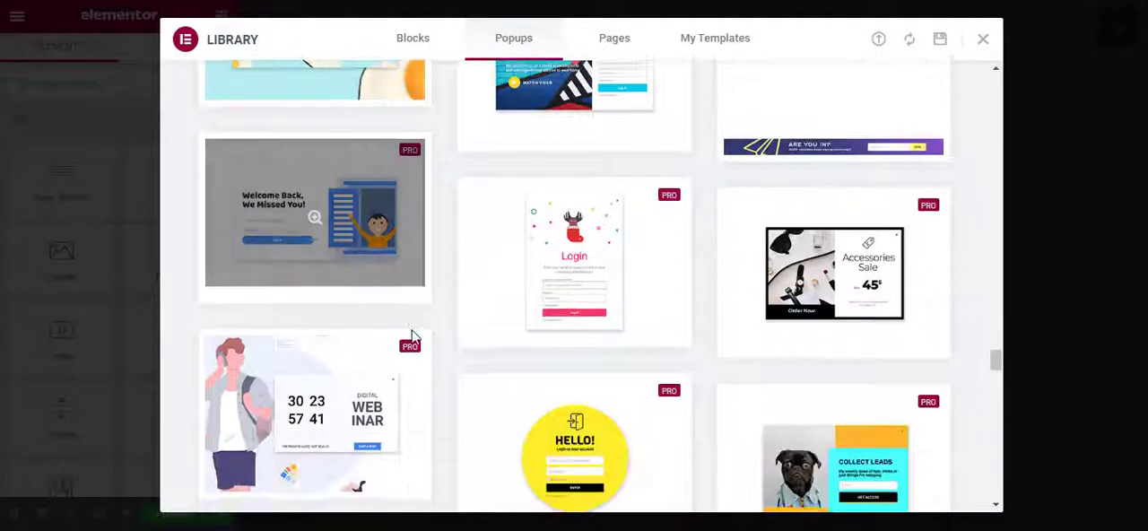
scroll(439, 346, "down", 2)
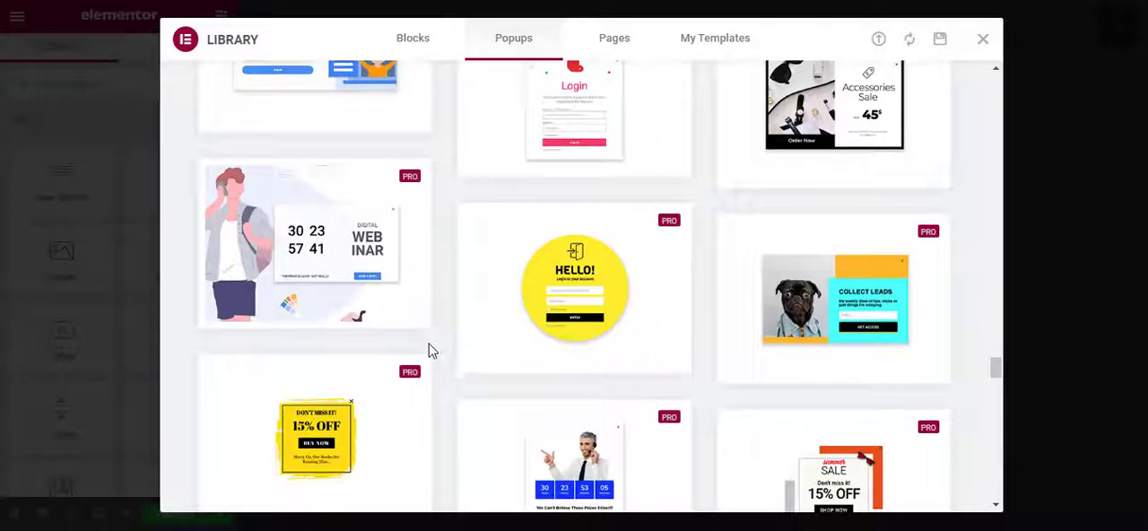
scroll(428, 350, "down", 2)
scroll(432, 357, "down", 3)
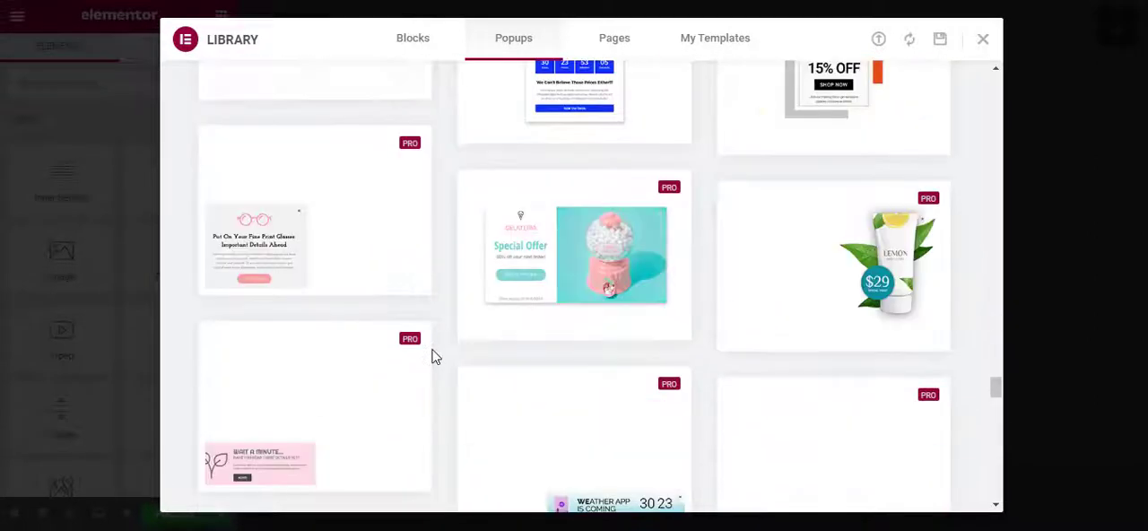
scroll(435, 352, "down", 5)
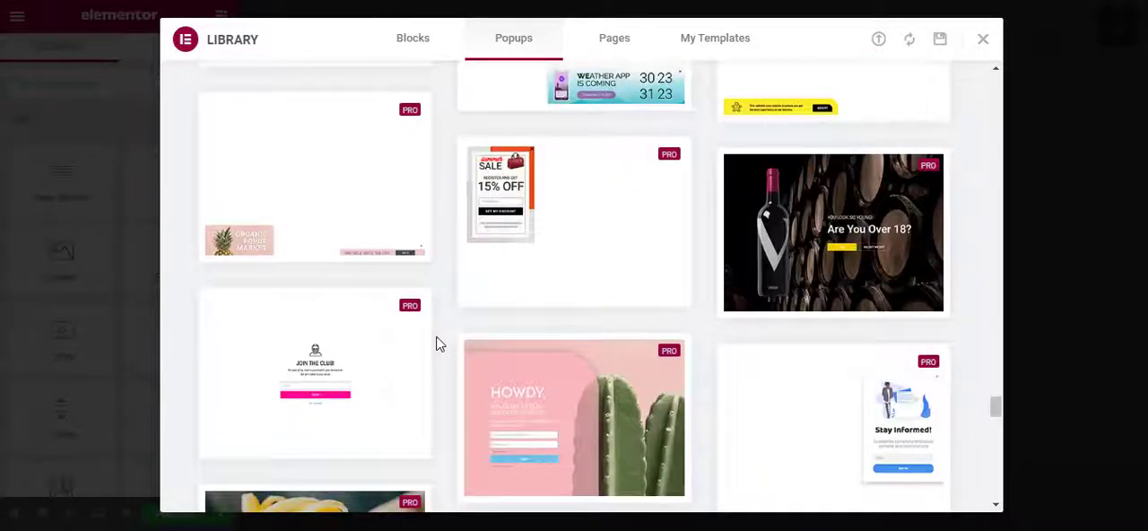
scroll(439, 341, "up", 6)
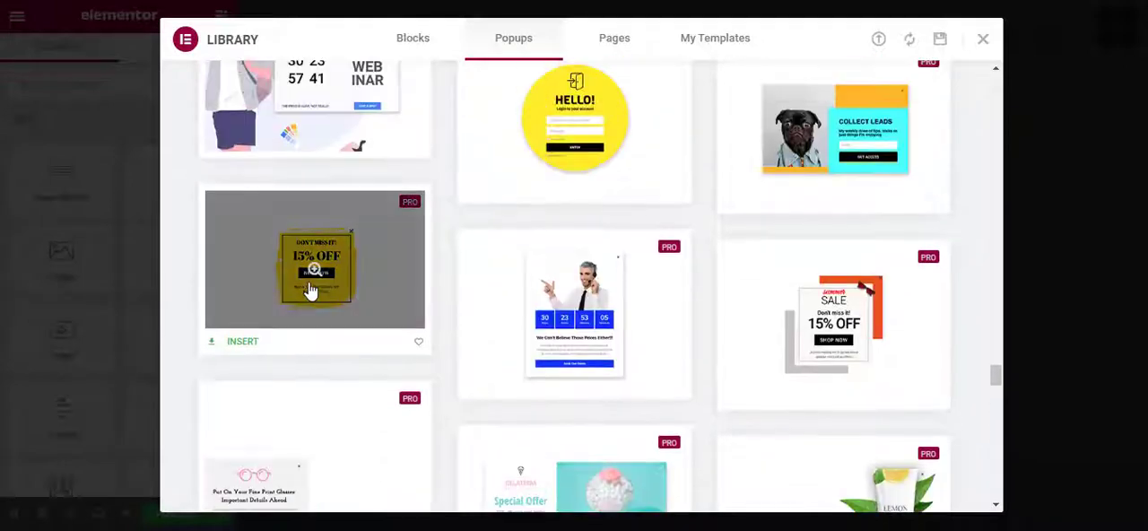
left_click(314, 269)
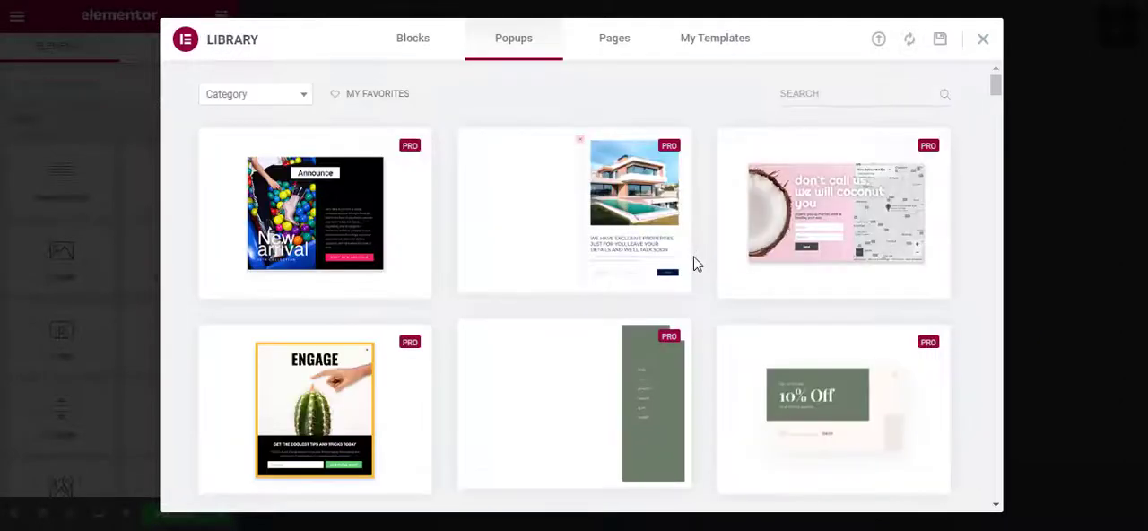
Return to the popup library, preview the "Get in touch with us" banner with the two toy figures, and leave its preview.
scroll(704, 262, "down", 4)
scroll(788, 331, "down", 3)
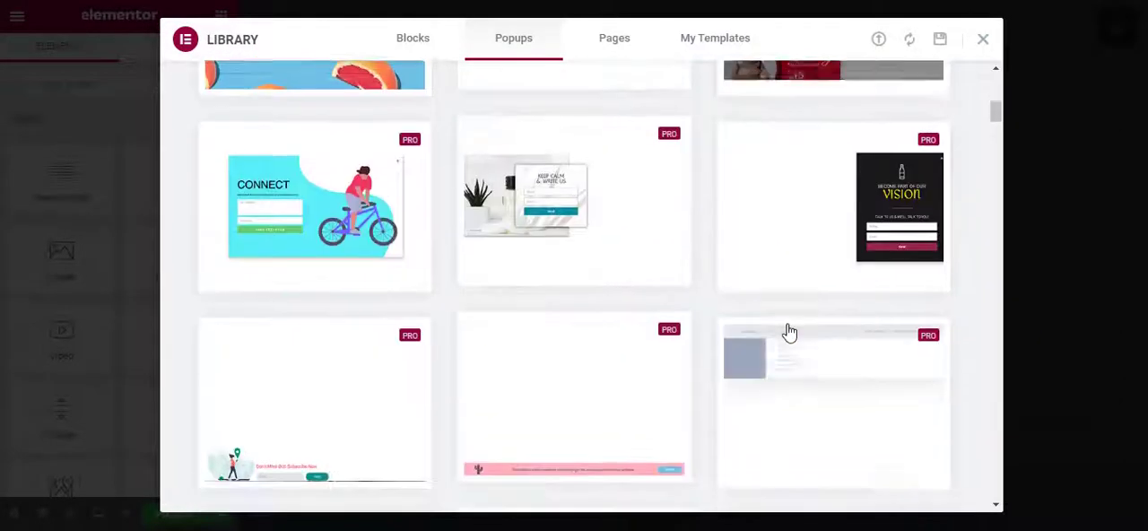
scroll(618, 347, "down", 1)
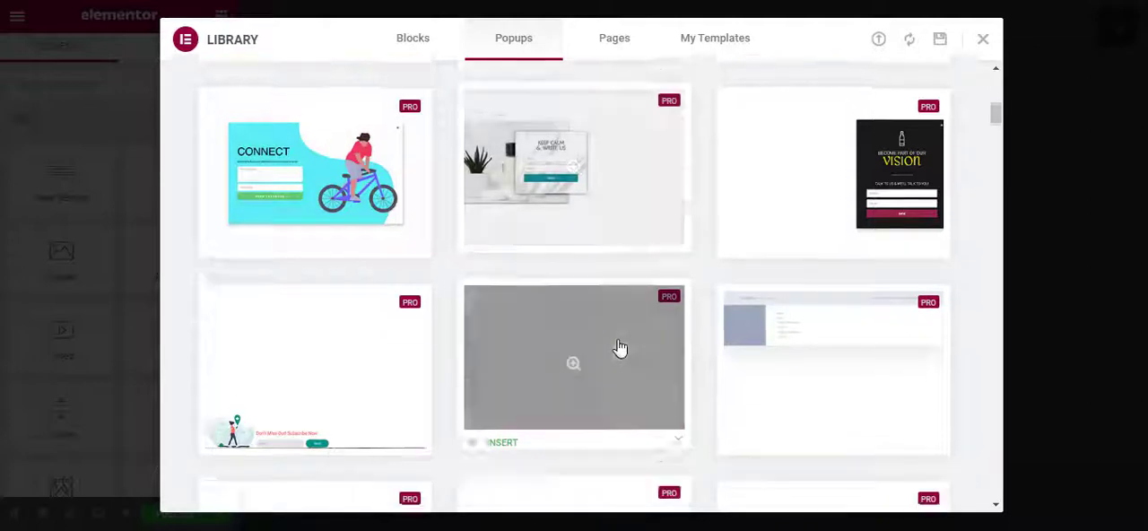
scroll(619, 347, "down", 1)
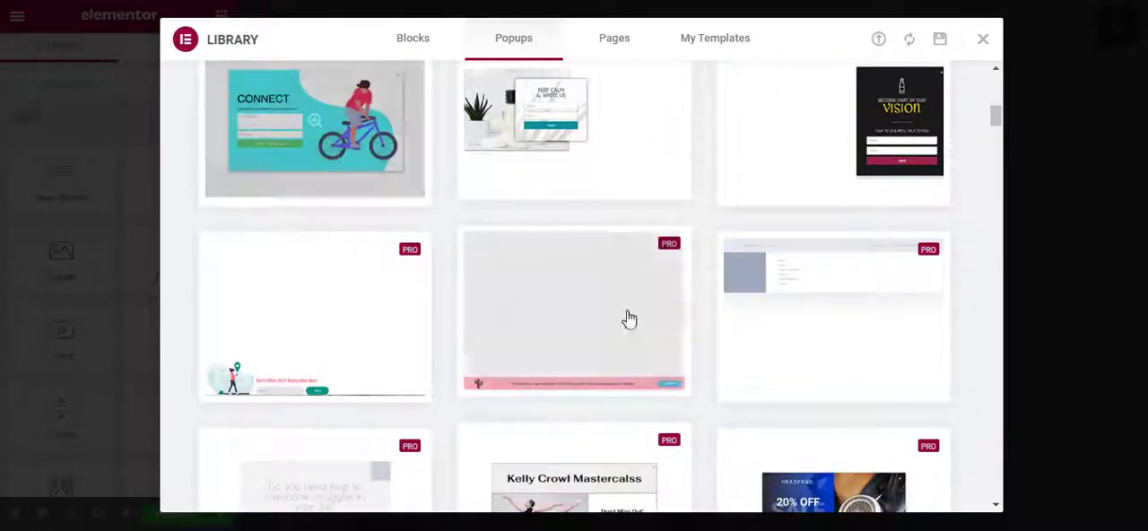
scroll(628, 319, "down", 5)
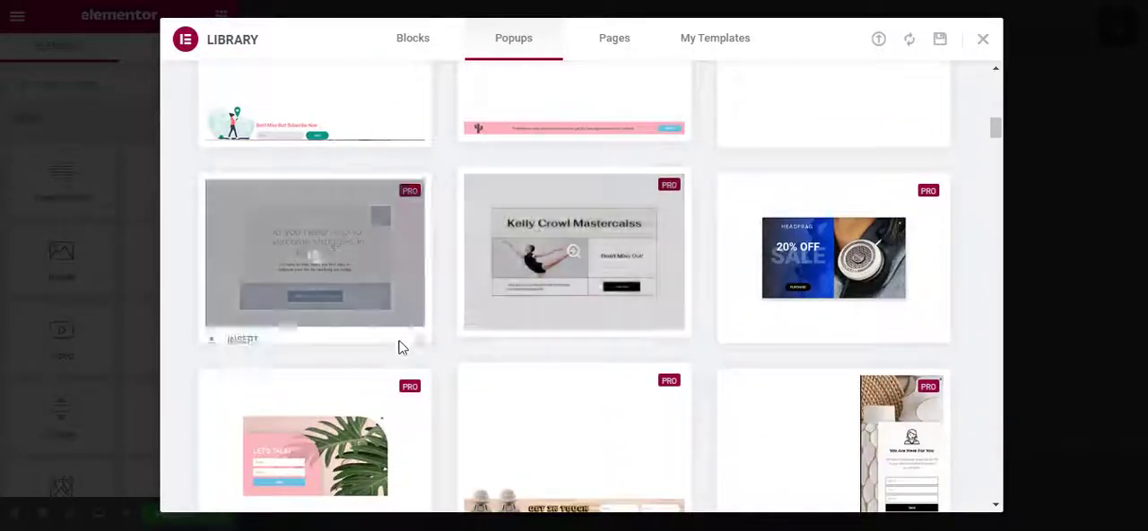
scroll(400, 348, "down", 3)
scroll(576, 390, "up", 1)
left_click(592, 395)
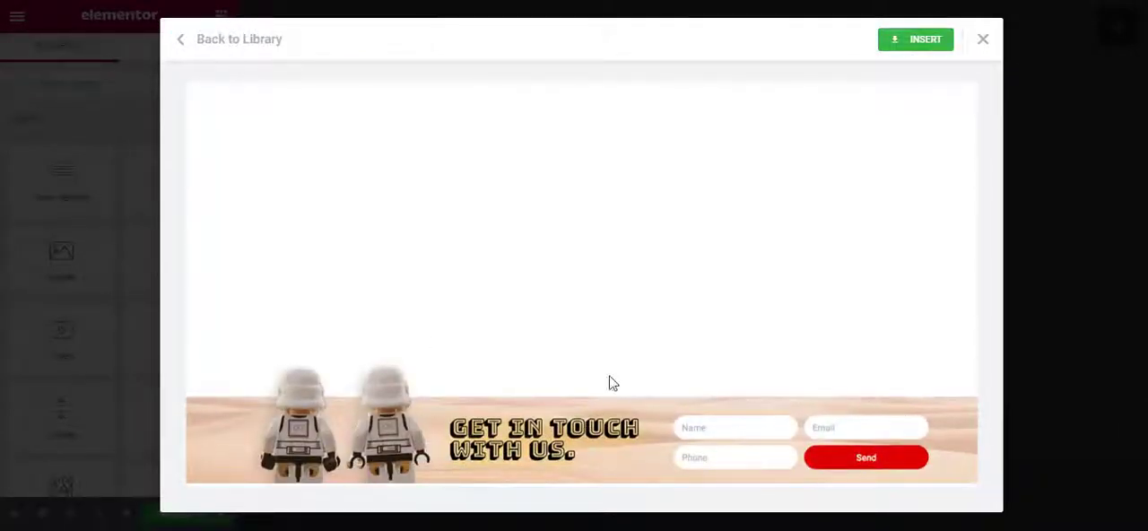
left_click(227, 38)
Find the "Bling It Up" lipstick popup in the library, preview it and insert it into the template.
scroll(561, 259, "down", 3)
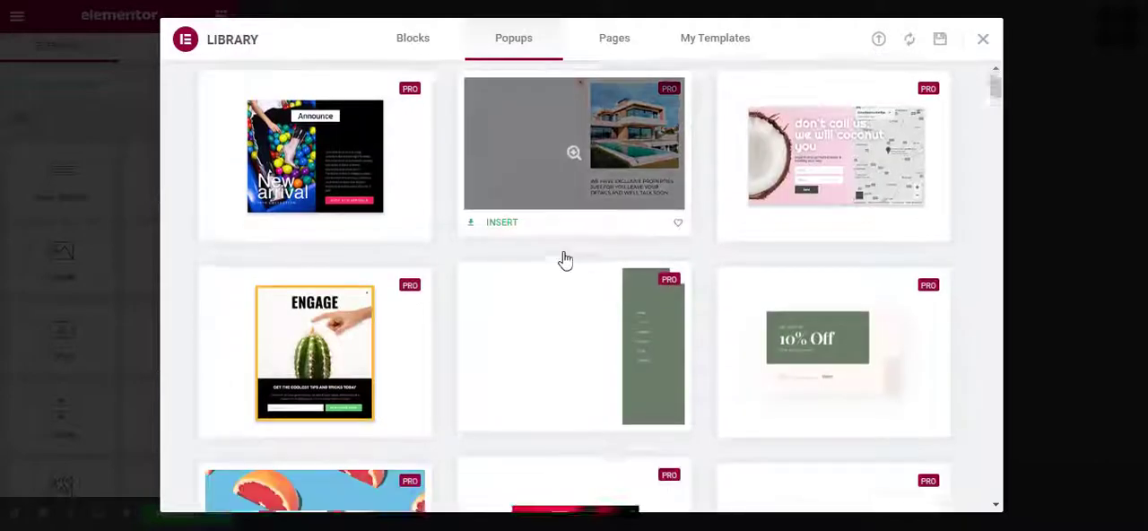
scroll(561, 266, "down", 3)
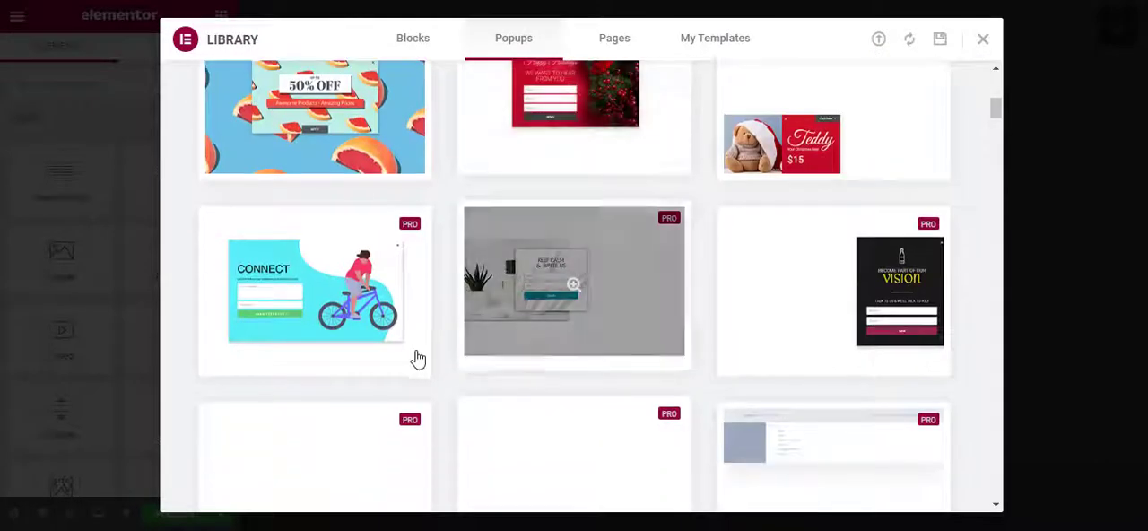
scroll(647, 360, "down", 3)
scroll(647, 361, "down", 4)
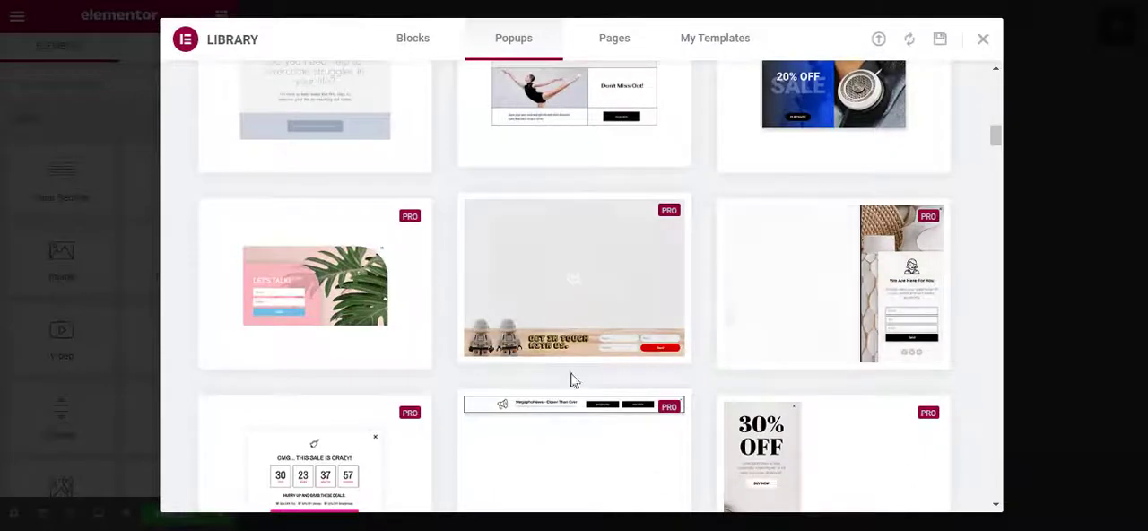
scroll(663, 341, "up", 3)
scroll(619, 379, "down", 6)
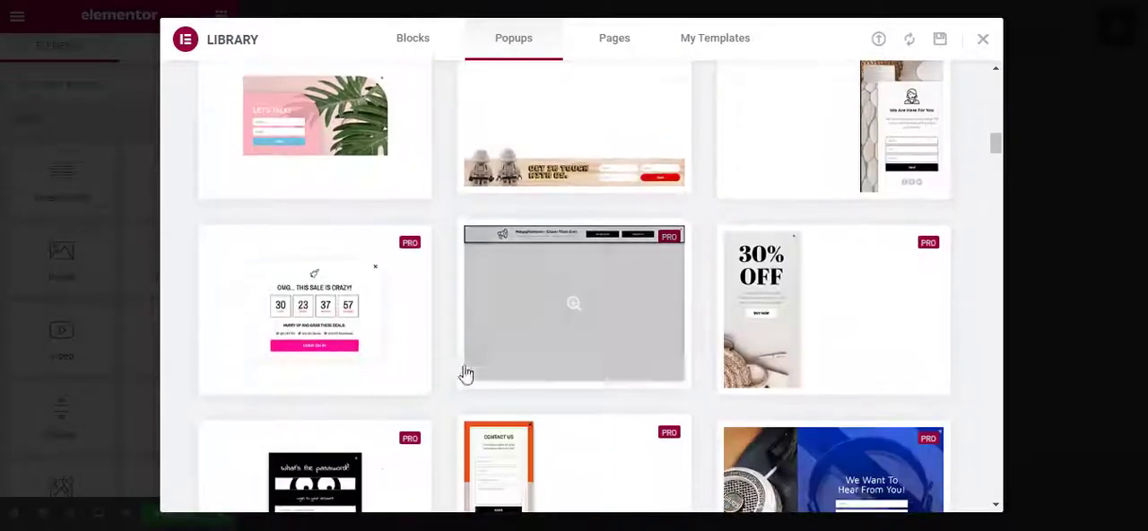
scroll(600, 377, "down", 6)
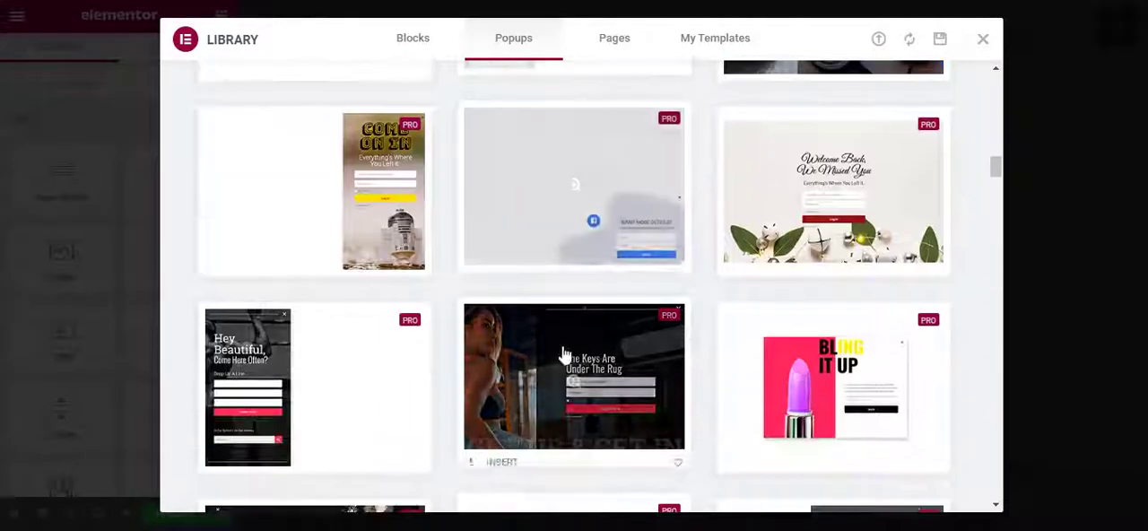
scroll(669, 399, "down", 5)
scroll(735, 386, "up", 1)
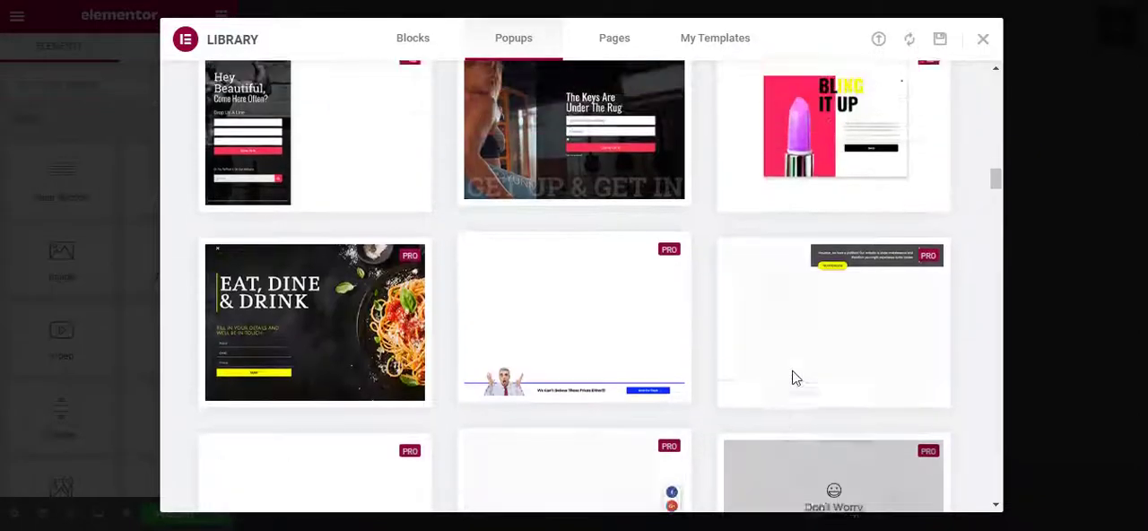
left_click(830, 131)
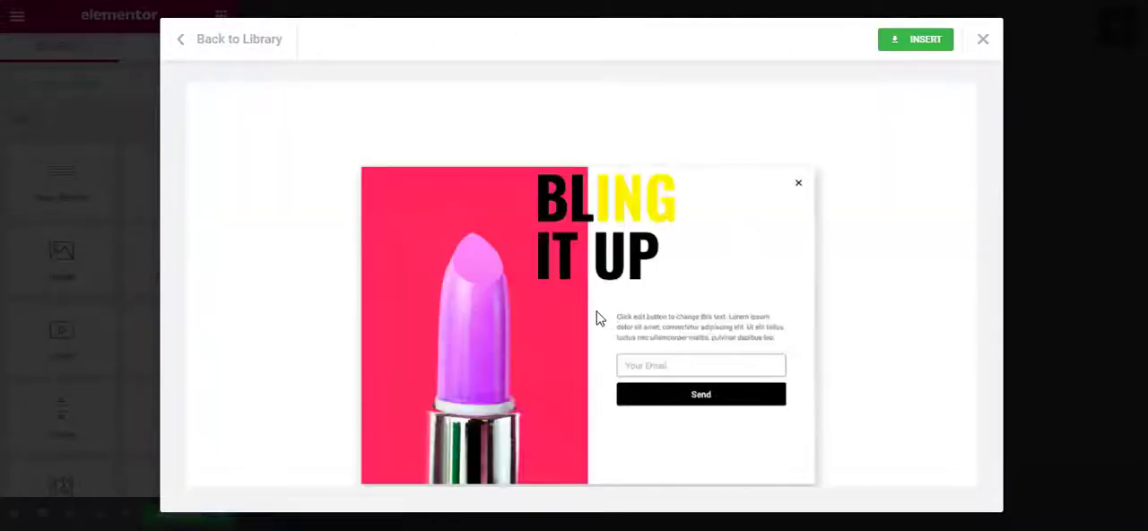
left_click(923, 41)
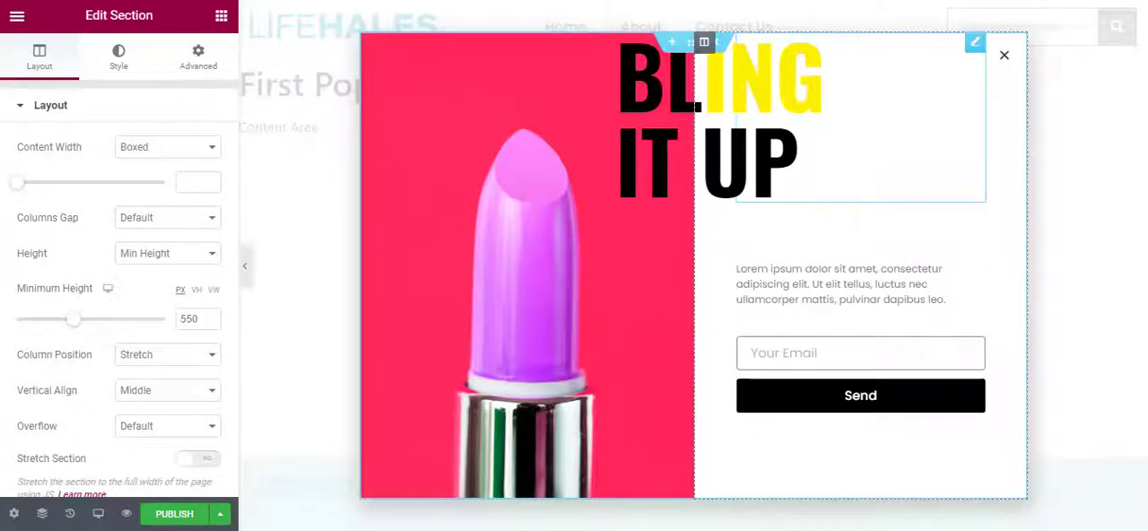
Examine the content settings of the popup's heading and Lorem ipsum paragraph, plus the heading's style options.
left_click(670, 163)
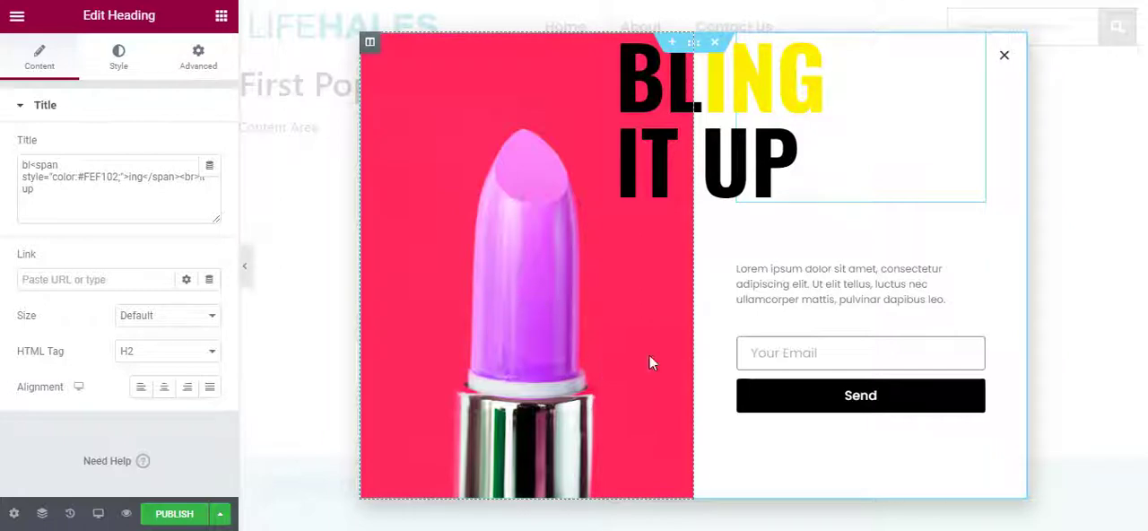
left_click(781, 344)
triple_click(802, 272)
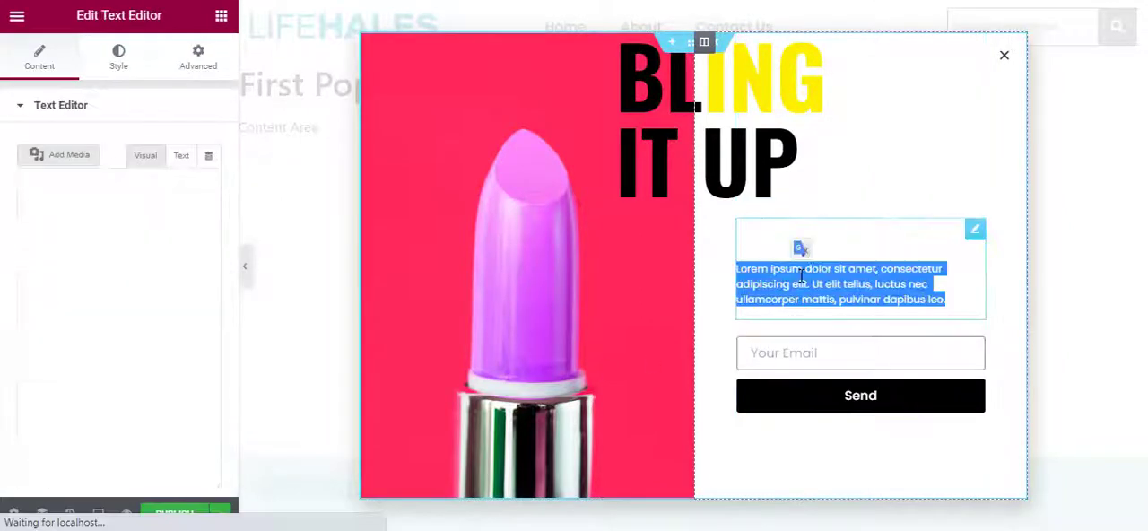
left_click_drag(115, 308, 3, 268)
left_click(174, 385)
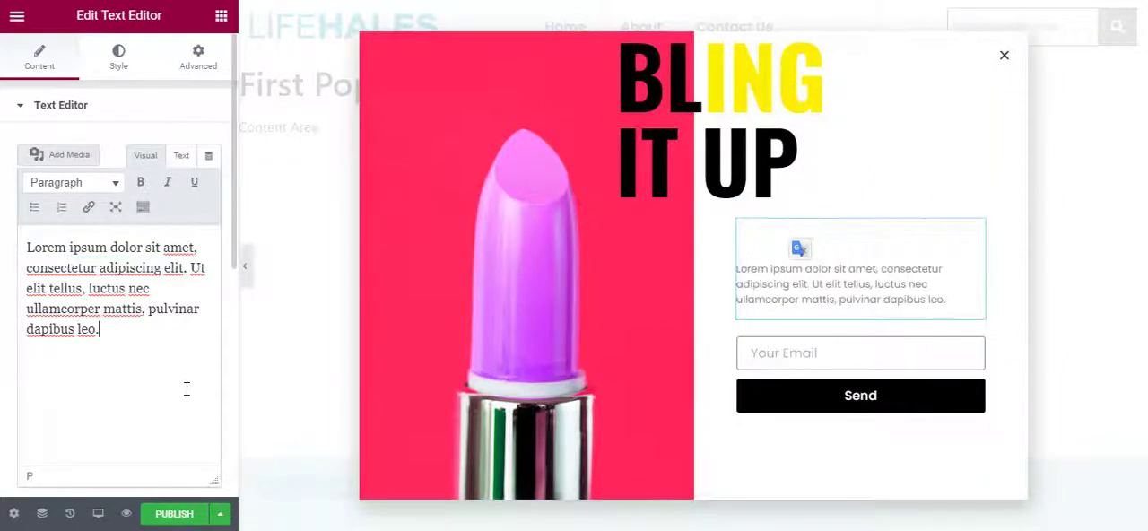
left_click(767, 96)
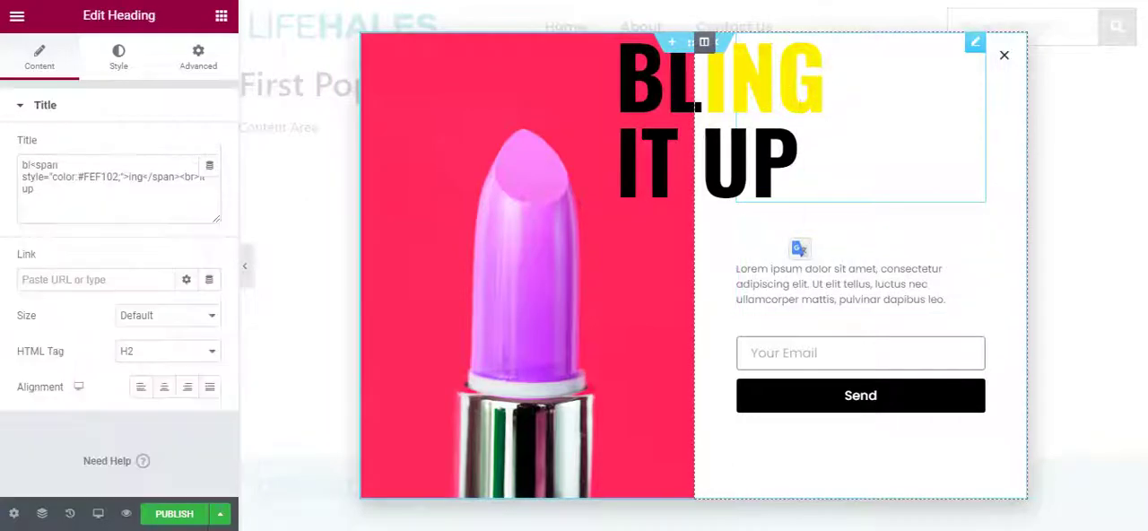
left_click(109, 65)
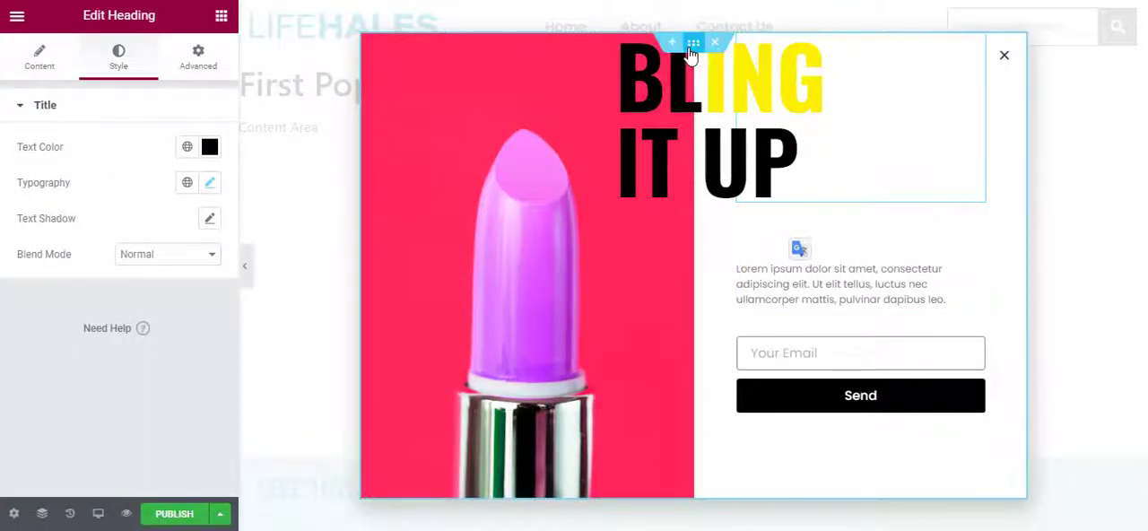
Examine the popup section's column structure presets and its background style settings.
left_click(692, 47)
scroll(103, 345, "down", 4)
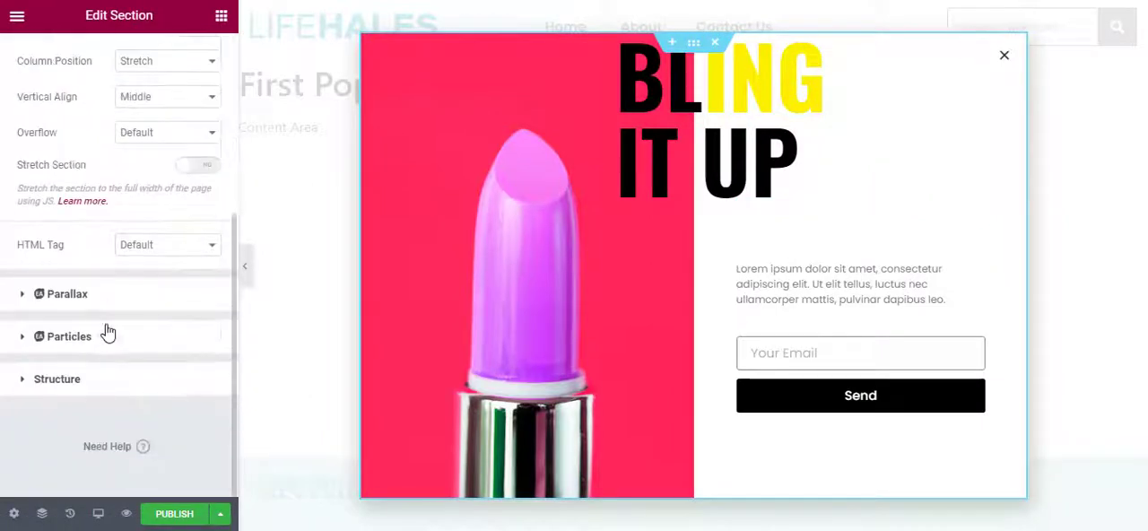
left_click(116, 377)
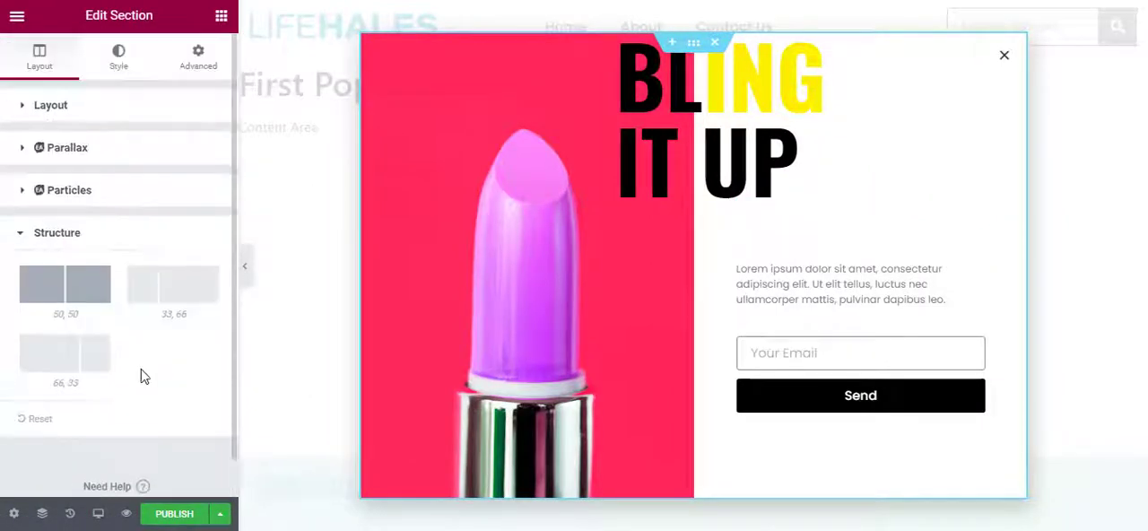
left_click(125, 58)
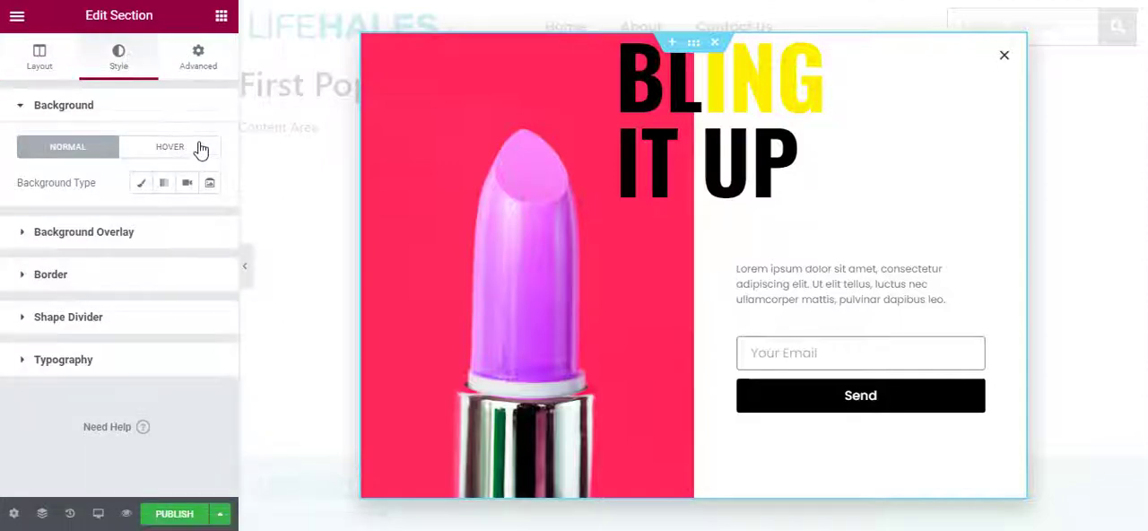
Examine the popup section's advanced margin, padding and related settings, and return to its layout settings.
left_click(189, 73)
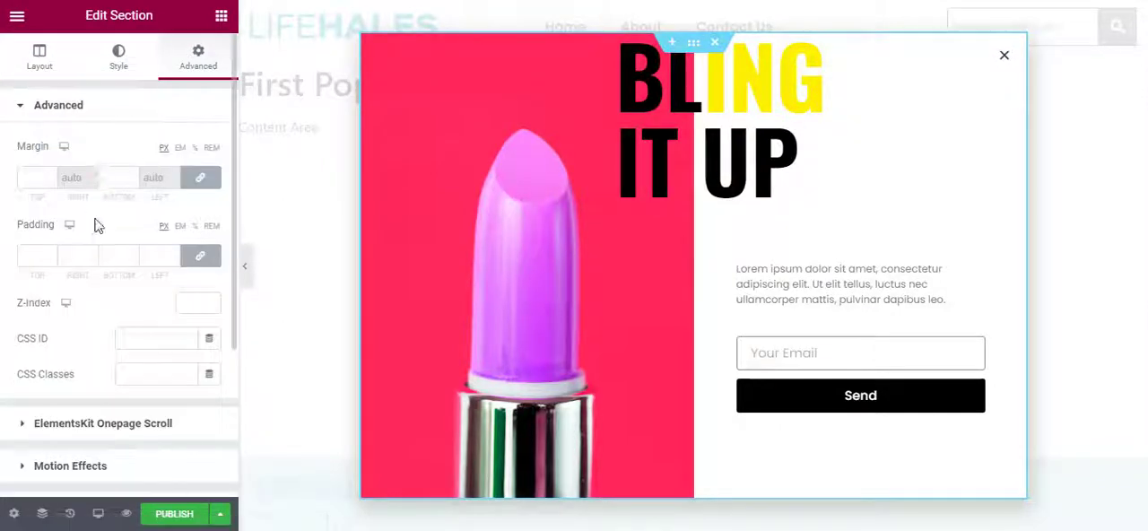
scroll(98, 251, "down", 3)
scroll(87, 237, "up", 4)
left_click(43, 58)
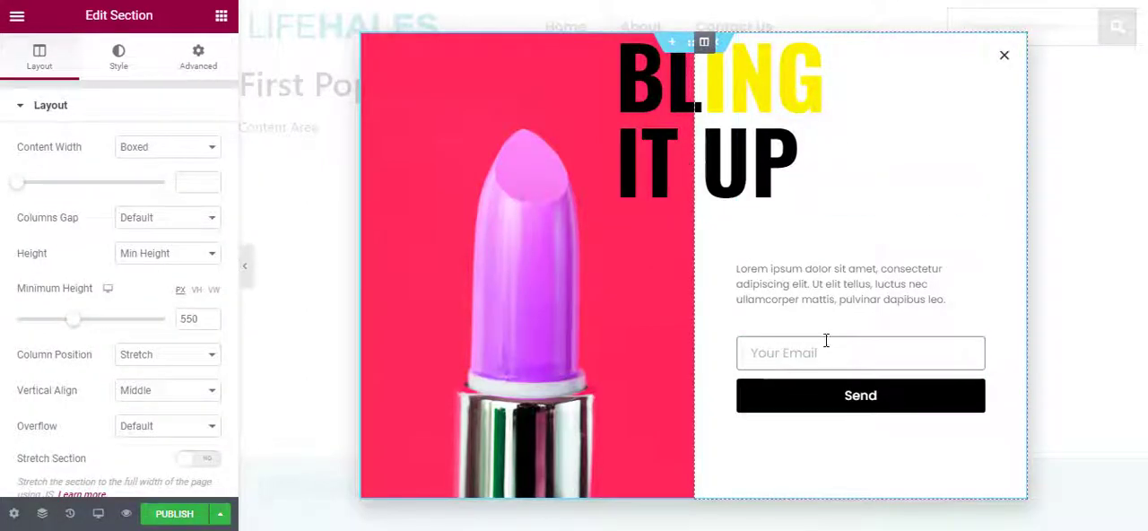
Examine the popup email form's field settings and open its button settings.
left_click(976, 352)
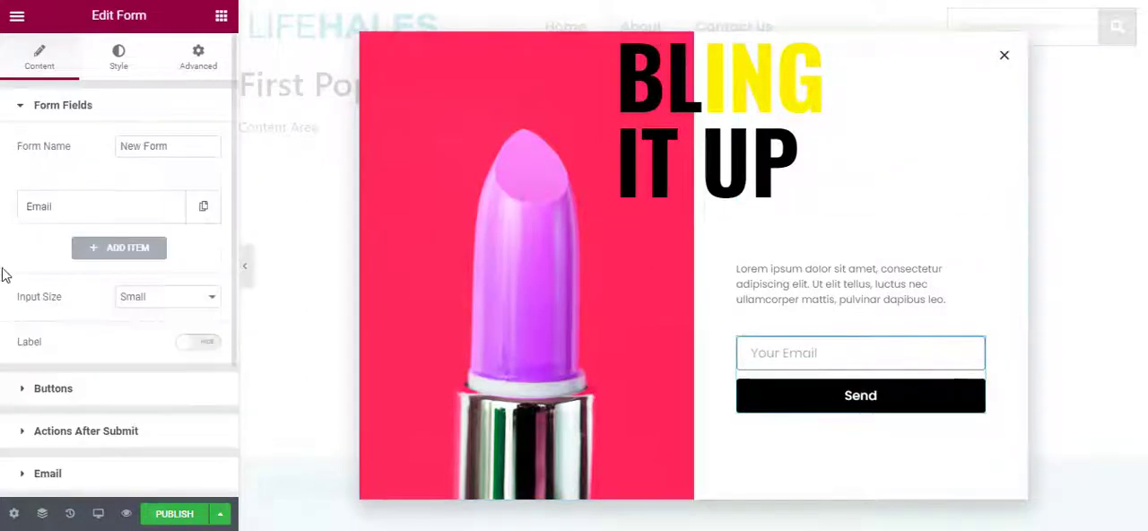
scroll(134, 304, "down", 3)
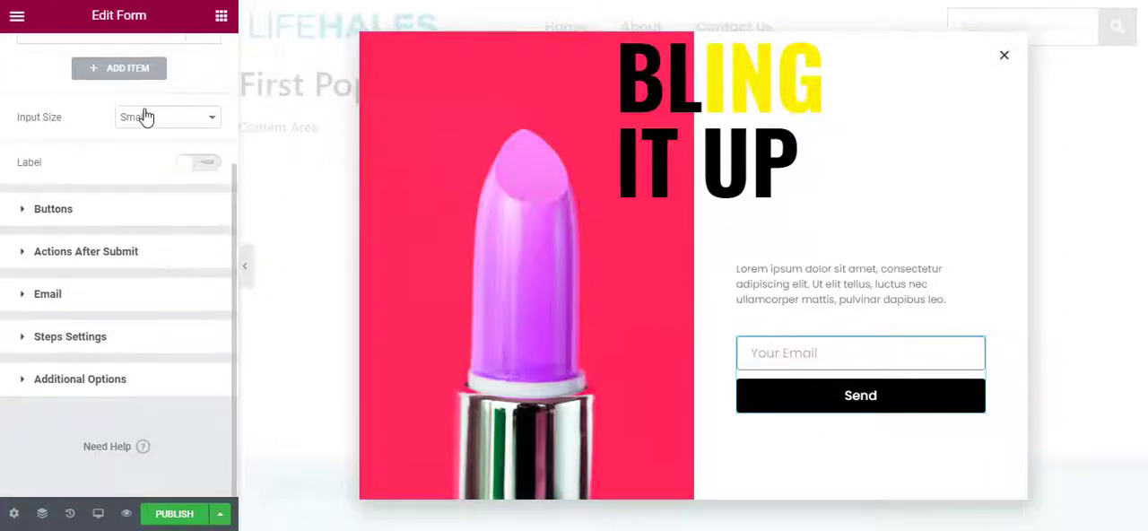
left_click(141, 209)
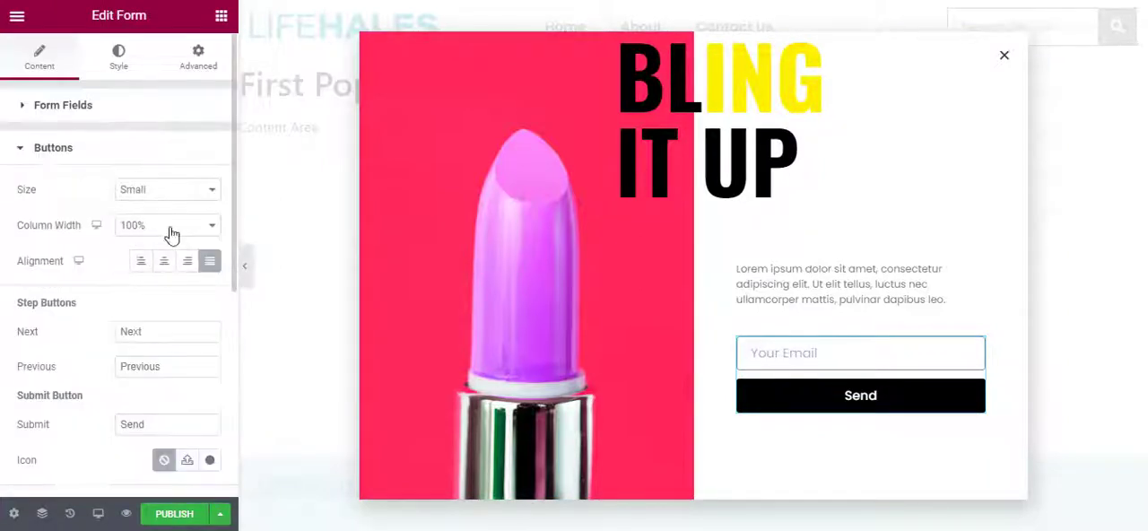
Try the left, center and right alignments for the form's Send button and return it to justified.
left_click(142, 261)
left_click(165, 264)
left_click(143, 263)
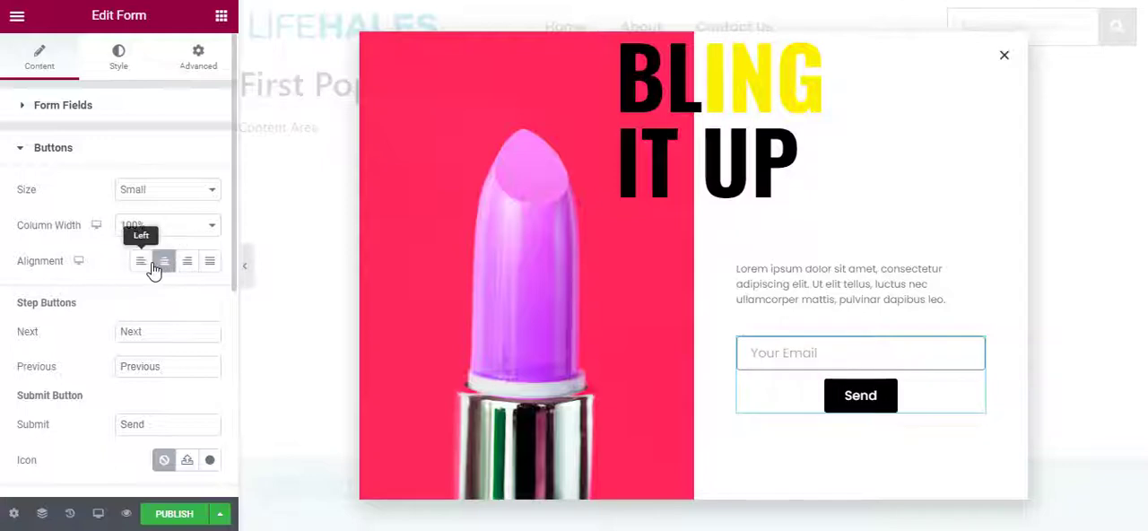
left_click(186, 262)
left_click(206, 261)
scroll(133, 318, "down", 4)
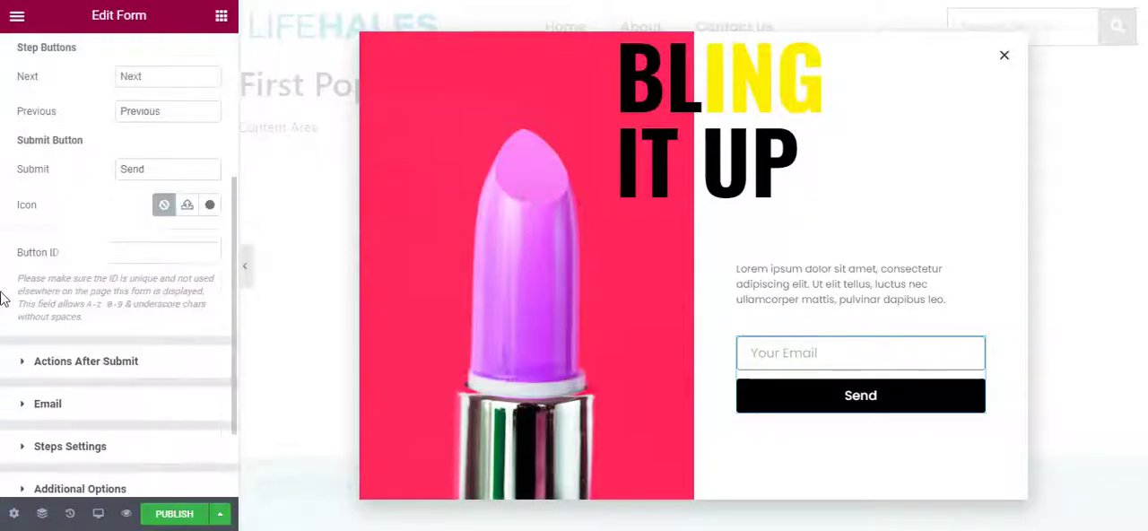
scroll(141, 318, "up", 5)
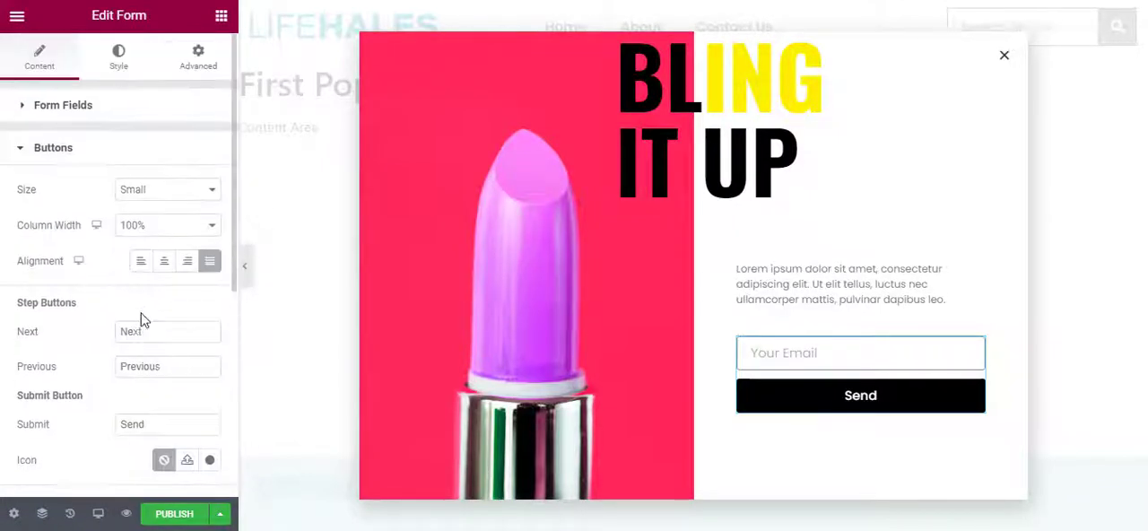
Examine the popup section's advanced Motion Effects settings.
left_click(693, 42)
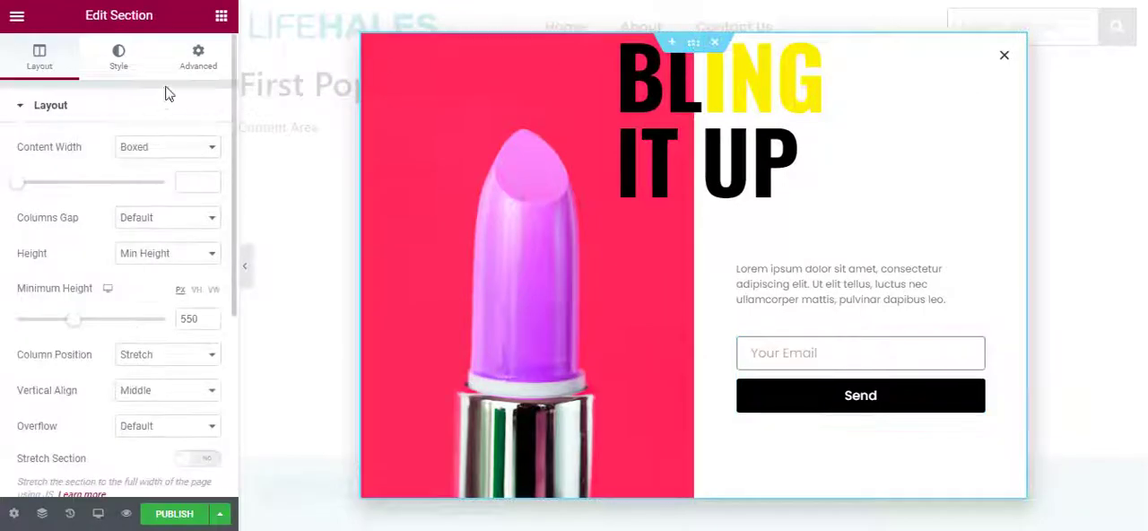
left_click(198, 56)
scroll(128, 229, "down", 4)
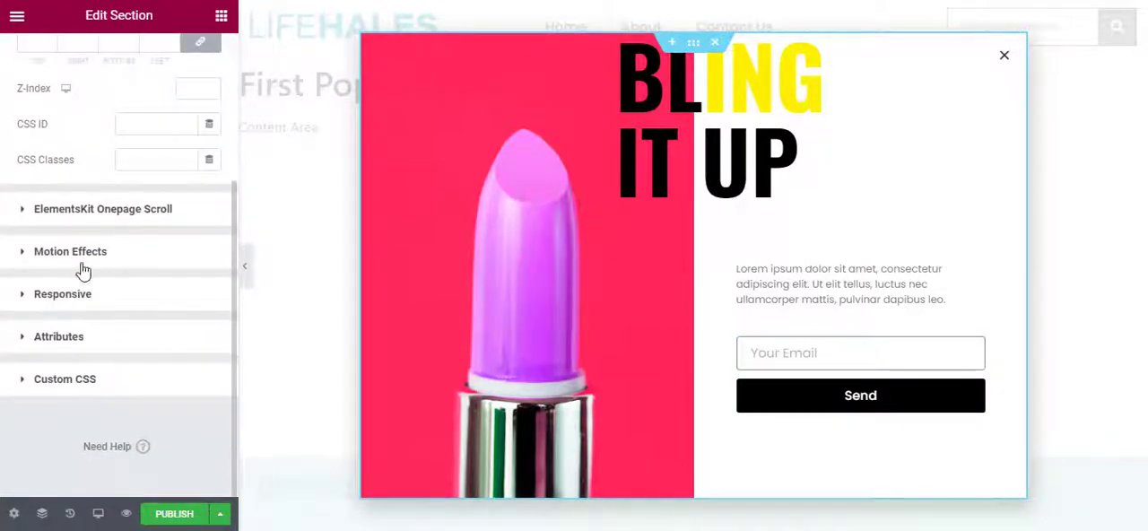
left_click(67, 294)
left_click(112, 184)
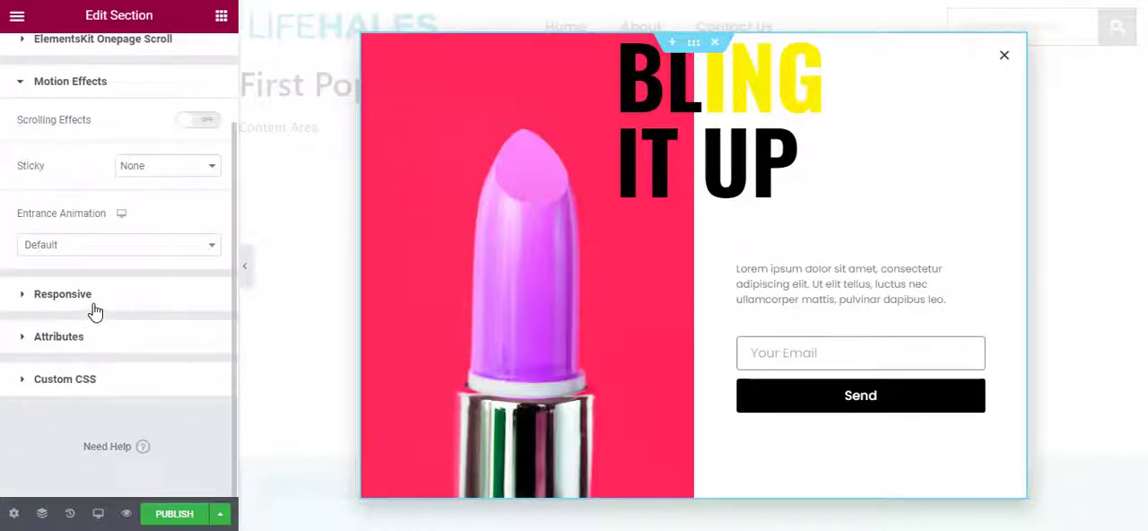
Examine the section's responsive settings, switching Hide On Mobile on and back off, and its custom attributes.
left_click(95, 295)
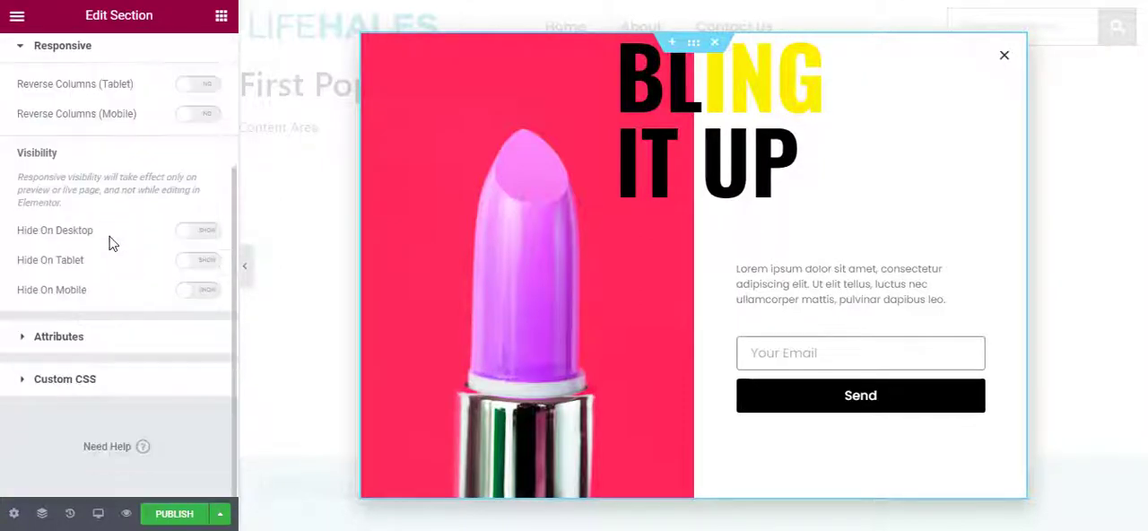
left_click(198, 294)
left_click(197, 292)
left_click(117, 337)
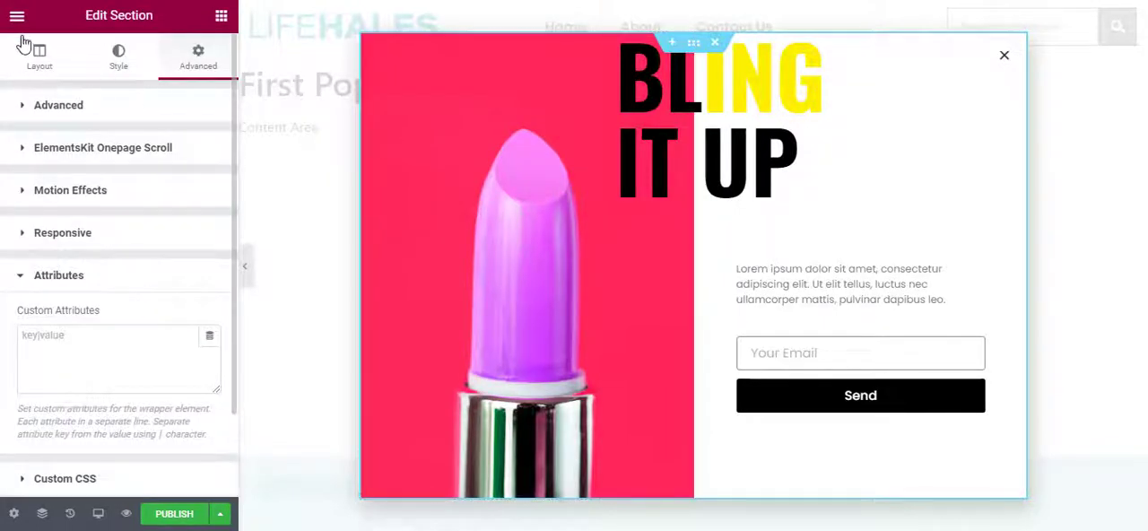
Start publishing the popup and add a display condition that includes Singular, Front Page.
left_click(174, 514)
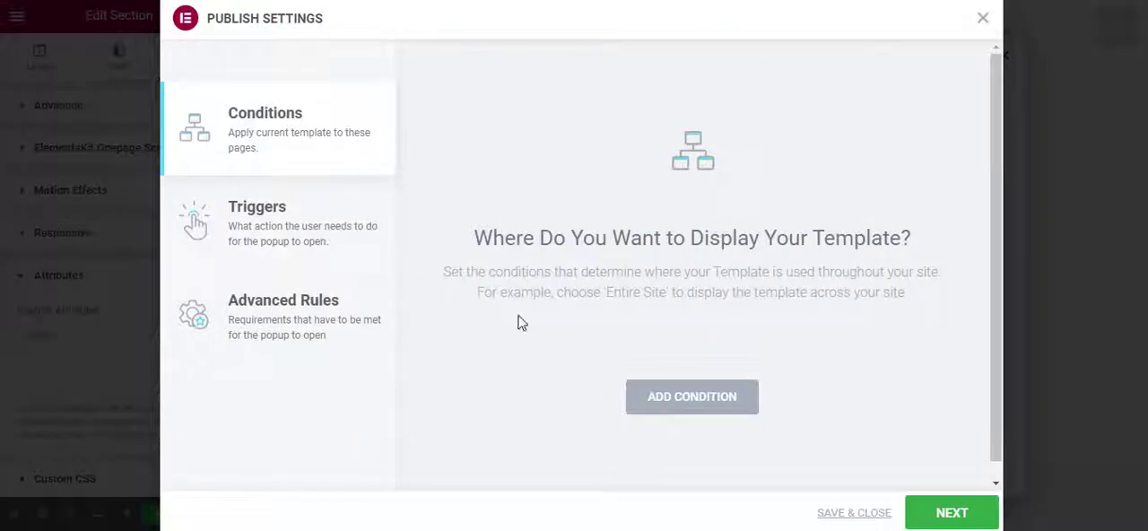
left_click(666, 409)
left_click(605, 371)
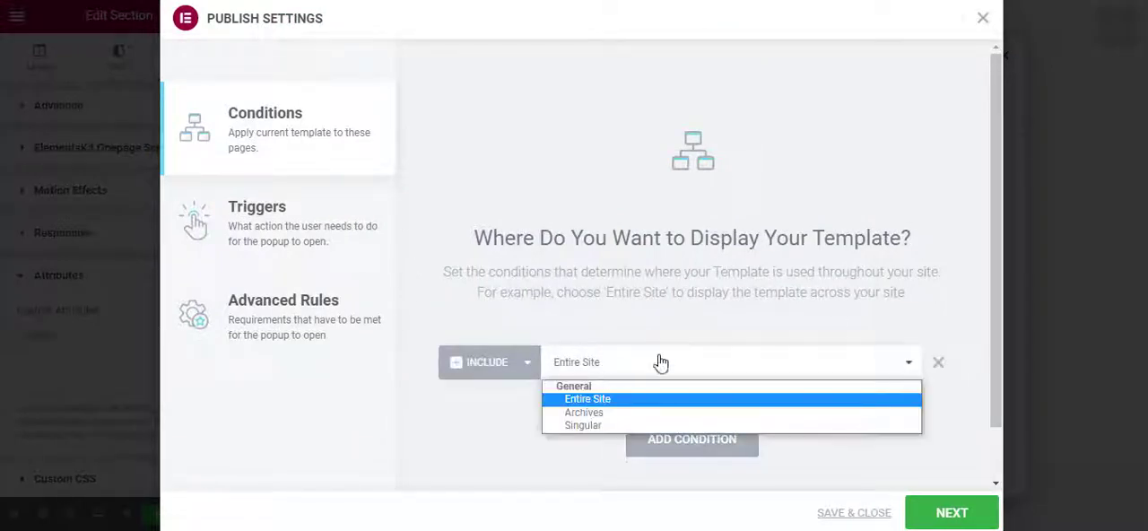
left_click(611, 425)
left_click(758, 367)
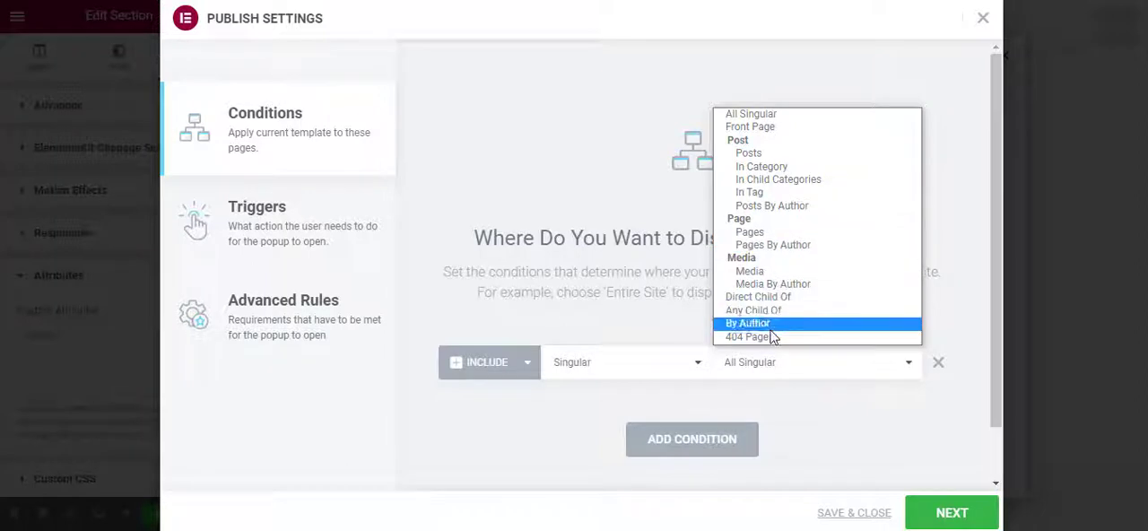
left_click(731, 115)
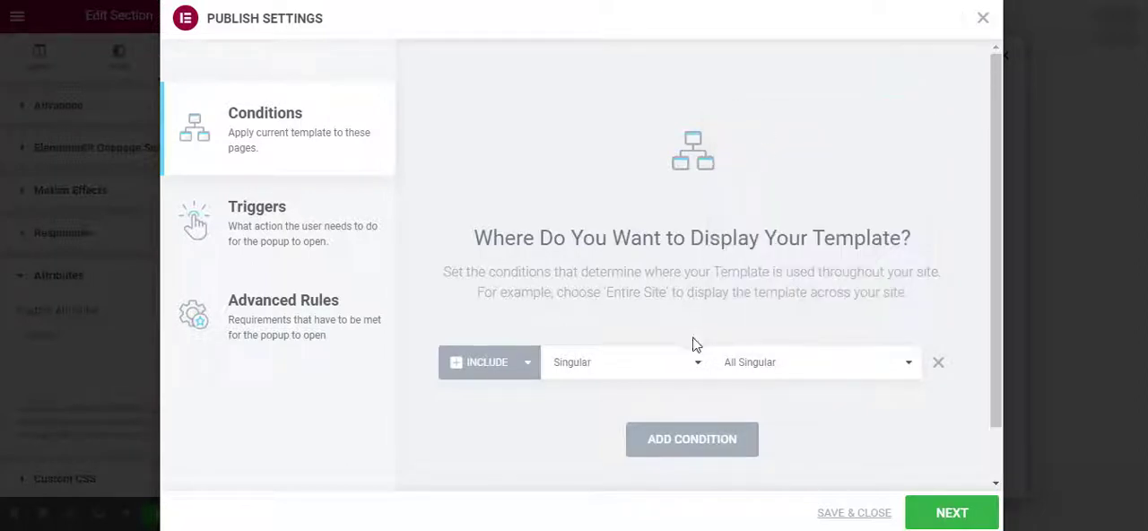
left_click(761, 362)
left_click(798, 125)
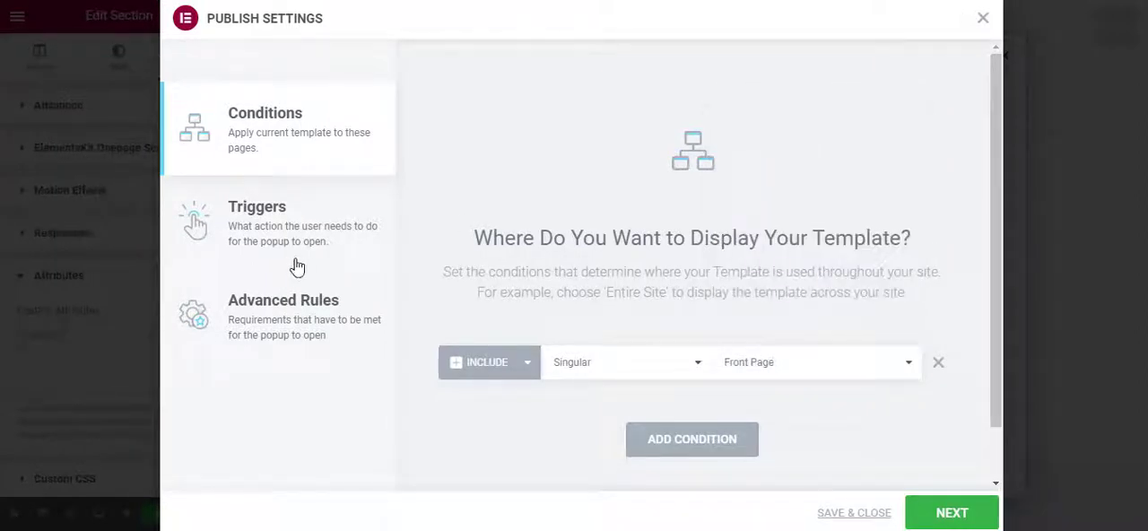
Try the On Page Load trigger for the popup and switch it back off.
left_click(346, 209)
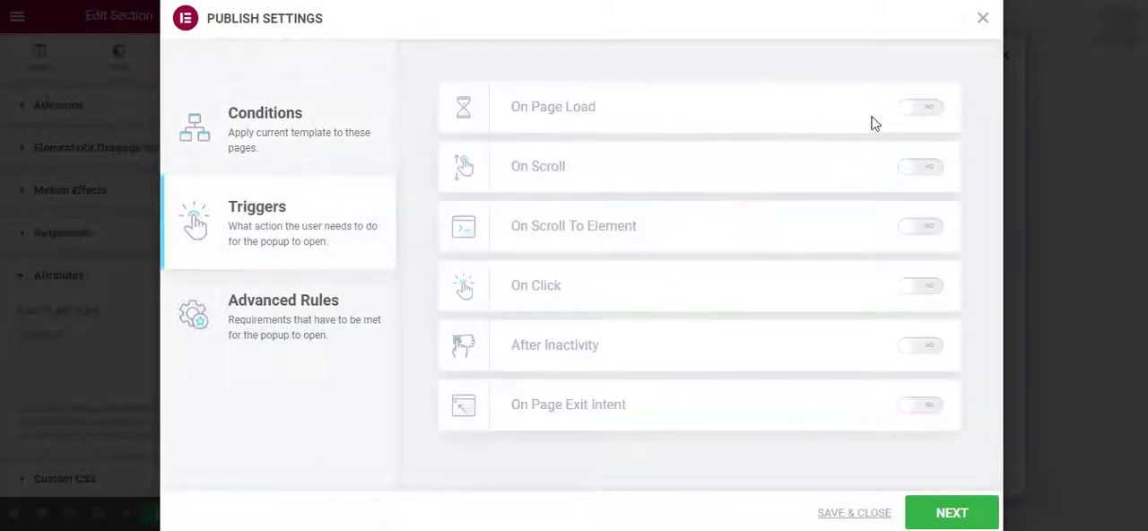
left_click(924, 108)
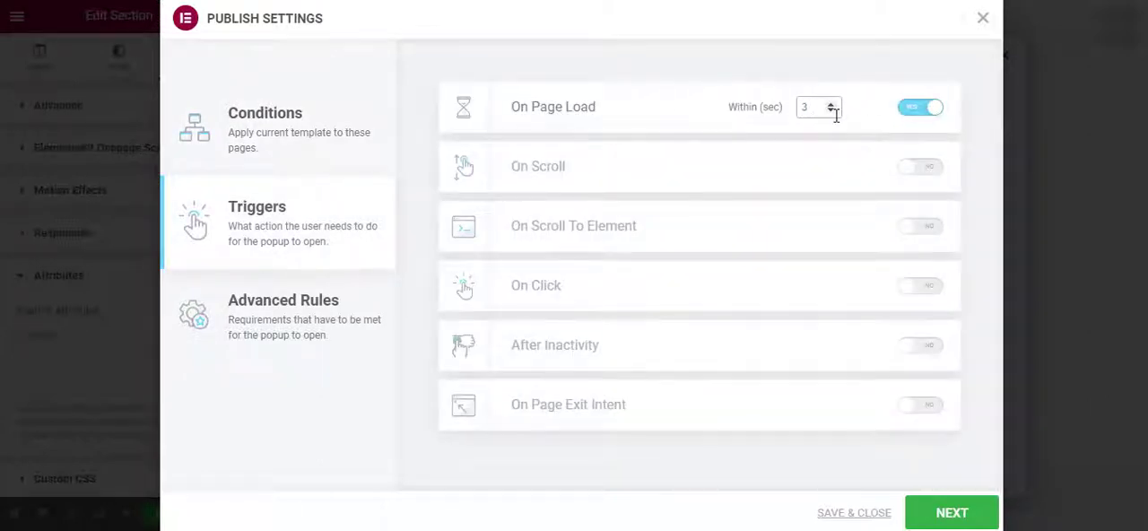
left_click(924, 108)
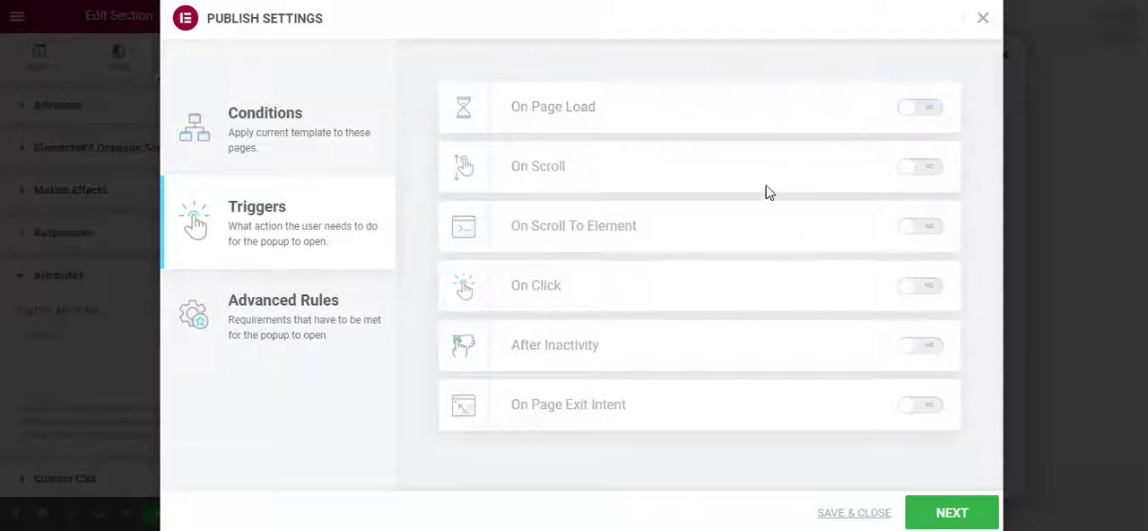
Switch the advanced rule Show when arriving from on and back off, and save the popup's publish settings.
left_click(314, 328)
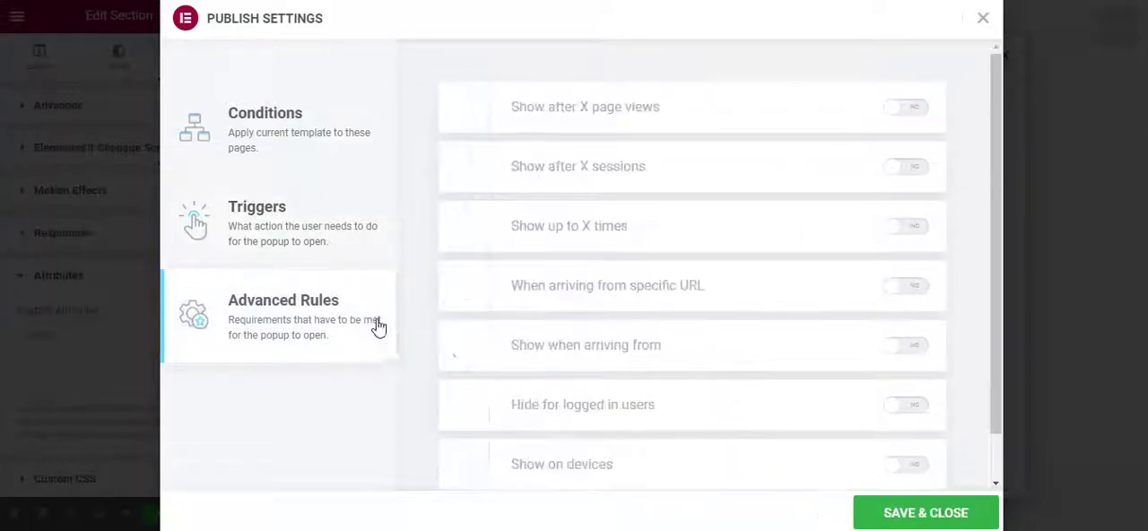
scroll(825, 191, "down", 1)
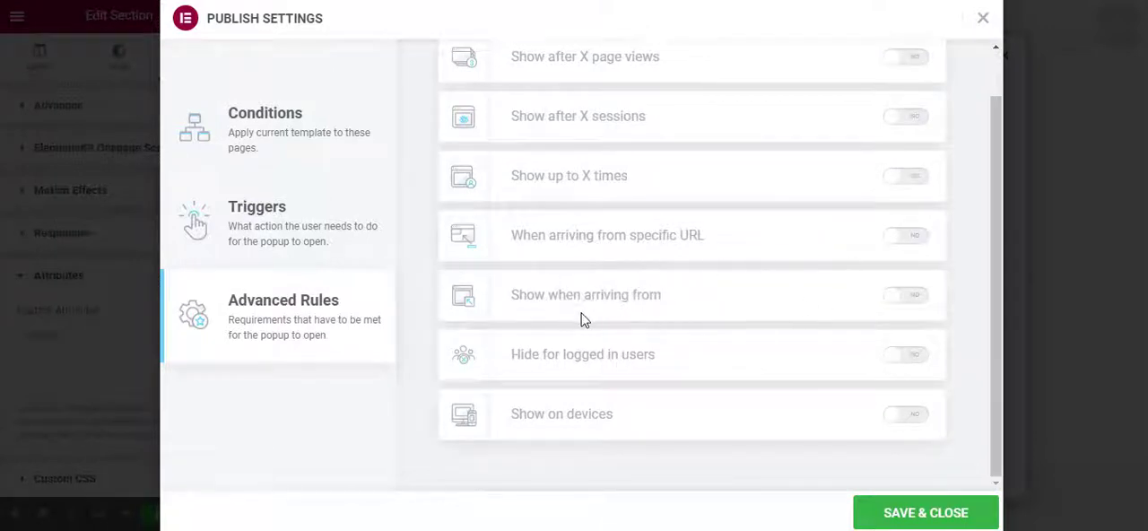
left_click(904, 296)
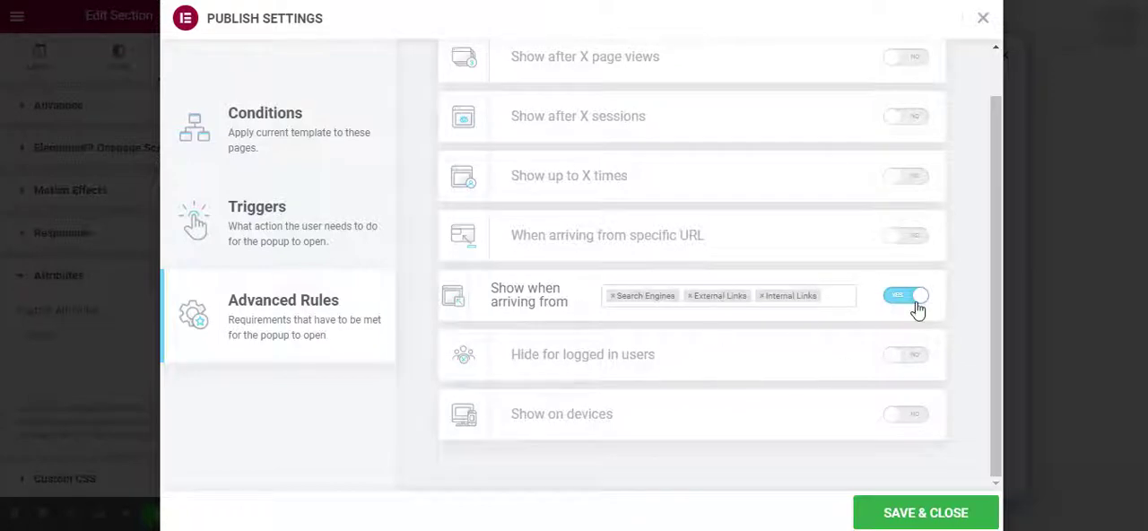
left_click(914, 303)
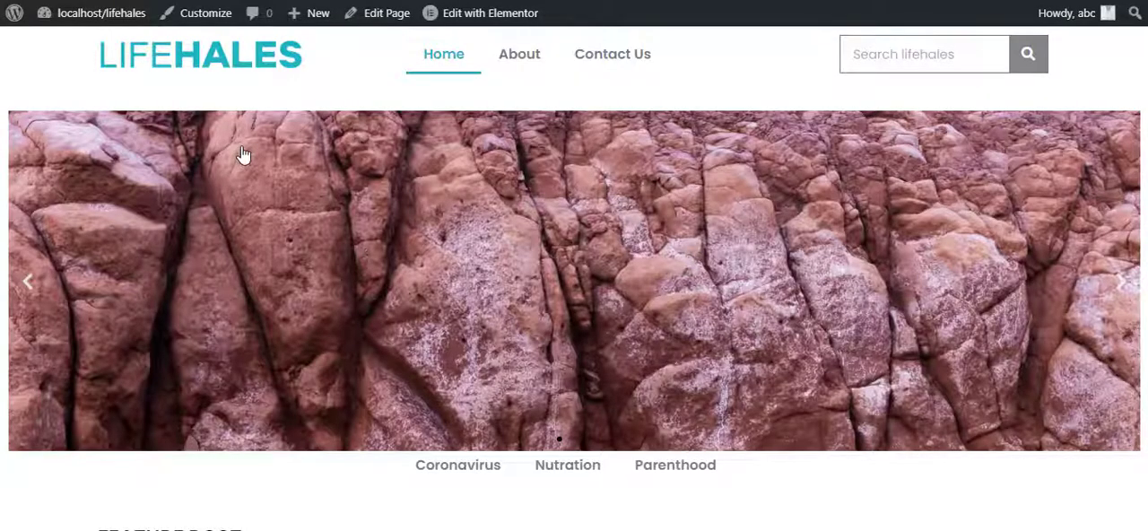
Check the live home page for the popup, and return to the popup editor with its form selected.
scroll(242, 155, "down", 12)
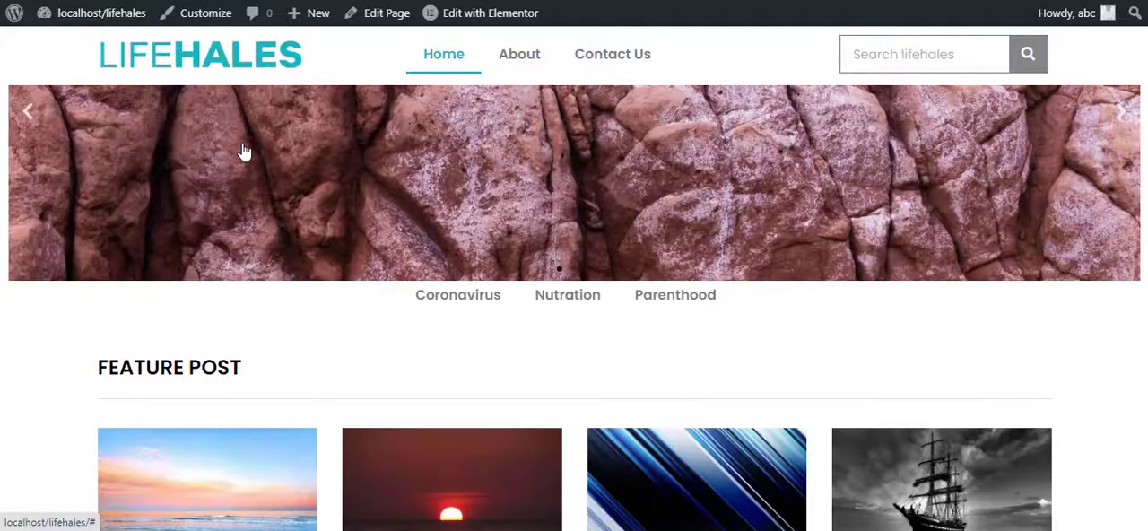
scroll(242, 171, "up", 12)
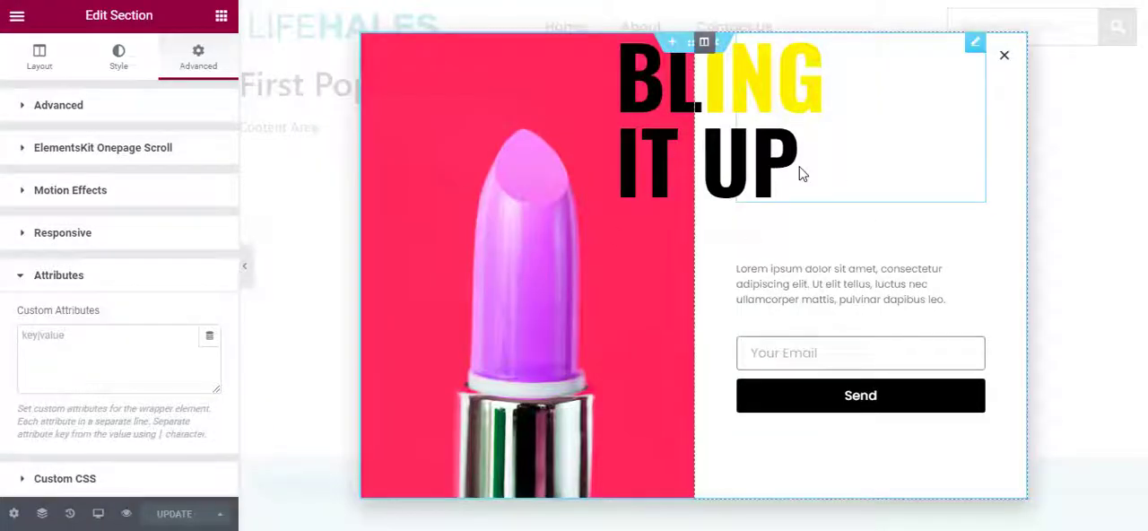
left_click(861, 352)
Enable the popup's On Page Load trigger within 1.5 seconds and save the publish settings.
left_click(220, 513)
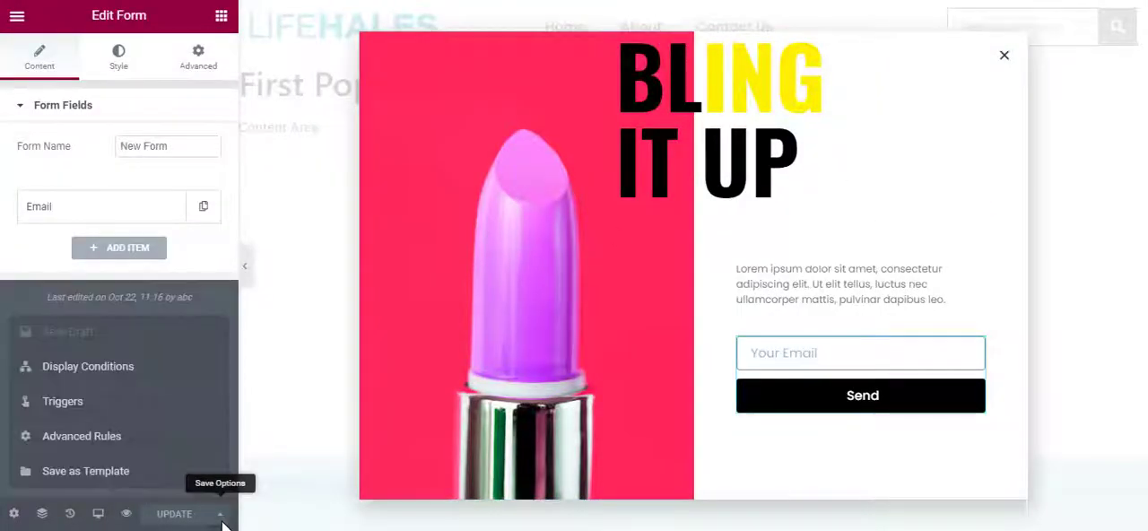
left_click(133, 371)
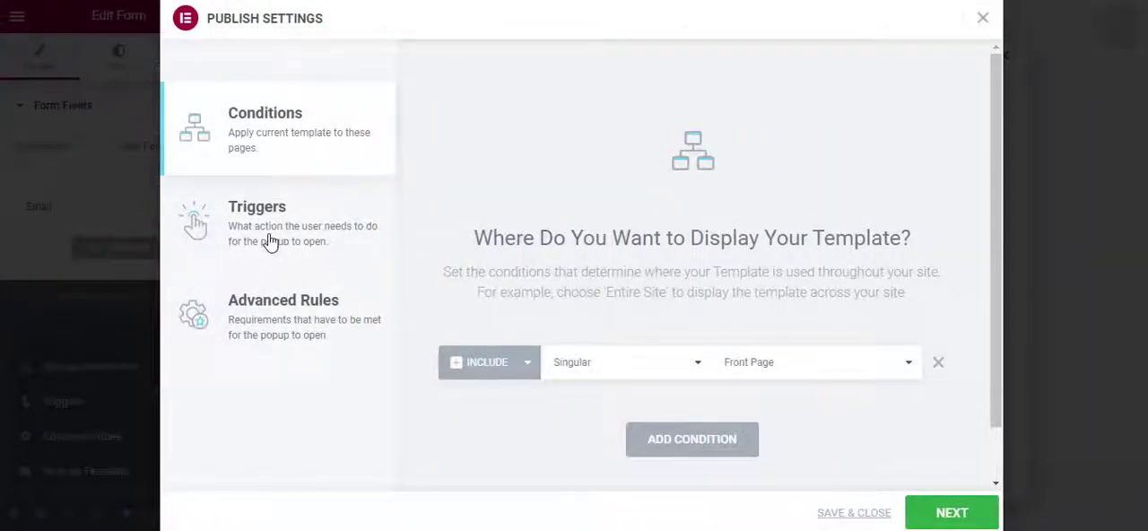
left_click(251, 244)
left_click(919, 108)
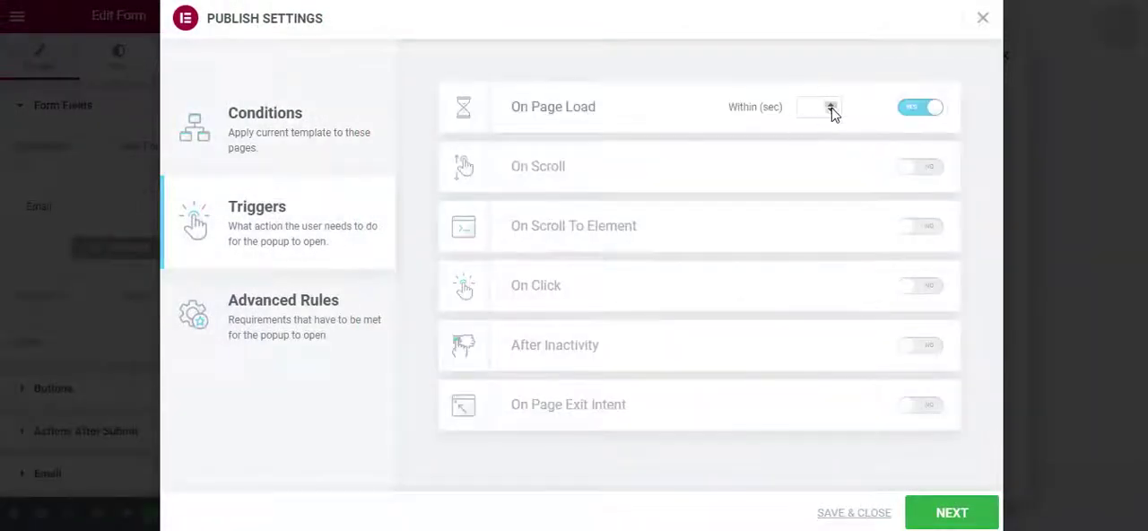
left_click(830, 106)
left_click(831, 105)
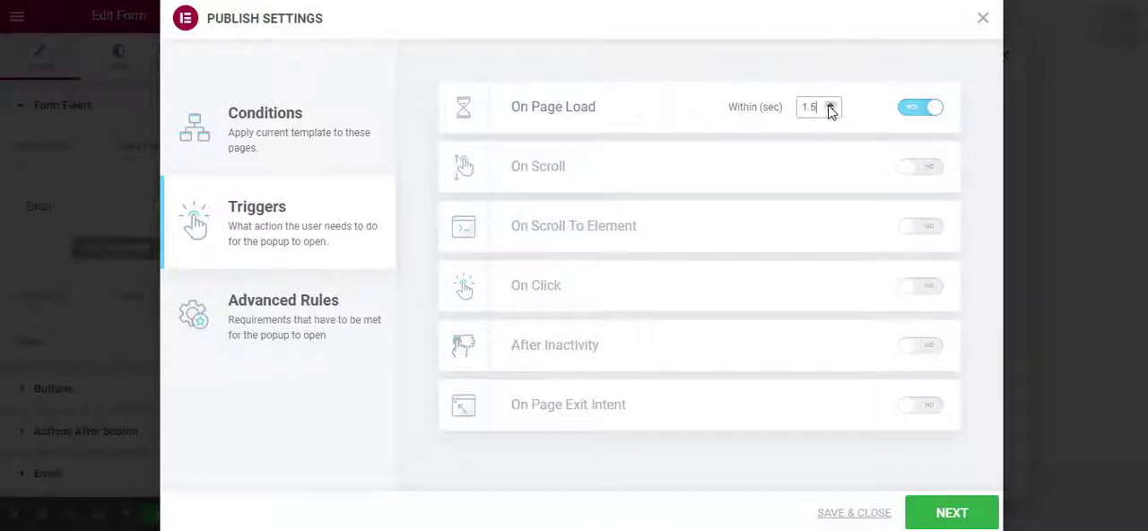
left_click(937, 513)
left_click(907, 515)
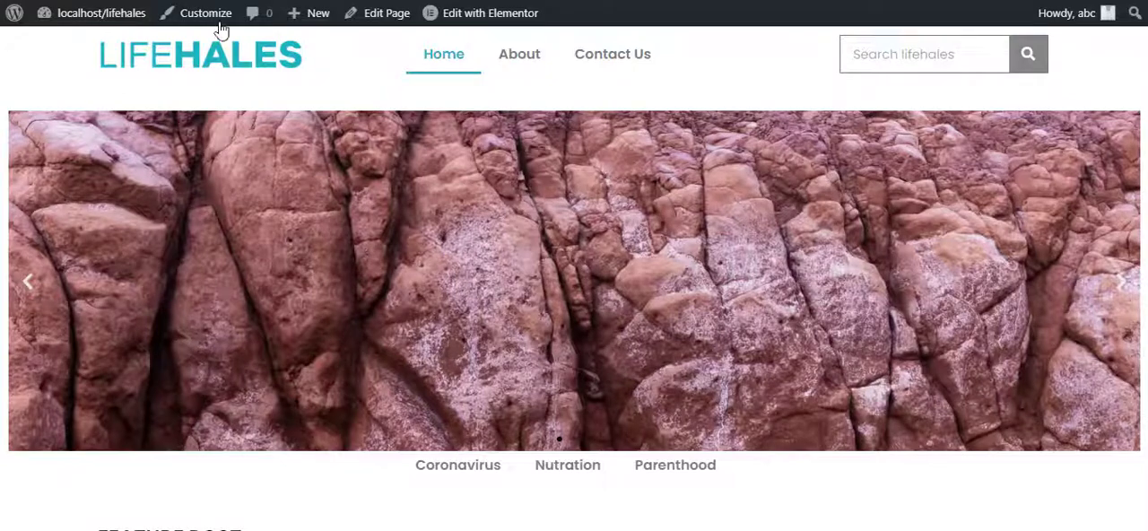
Reload the live home page to check whether the popup opens on page load.
key("F5")
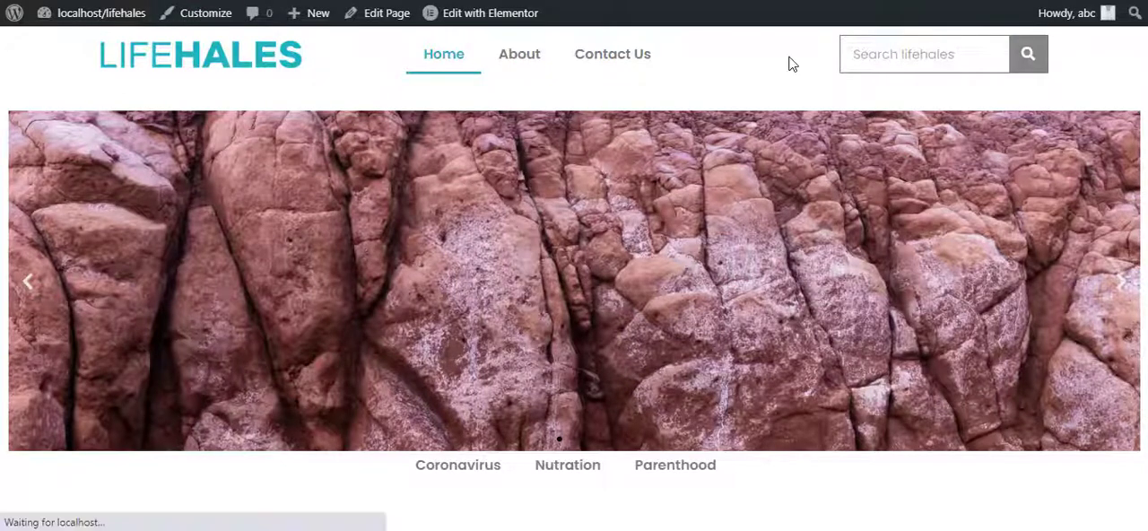